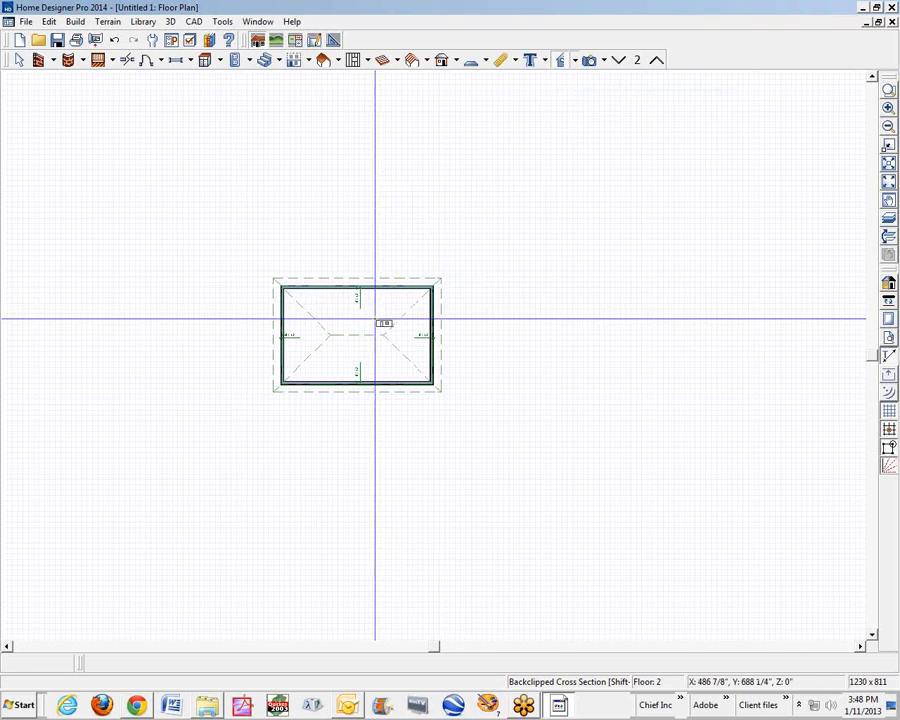
# Create a backclipped cross-section from inside the house, looking toward and extending past its left end wall
pyautogui.moveTo(374, 315); pyautogui.dragTo(229, 315)
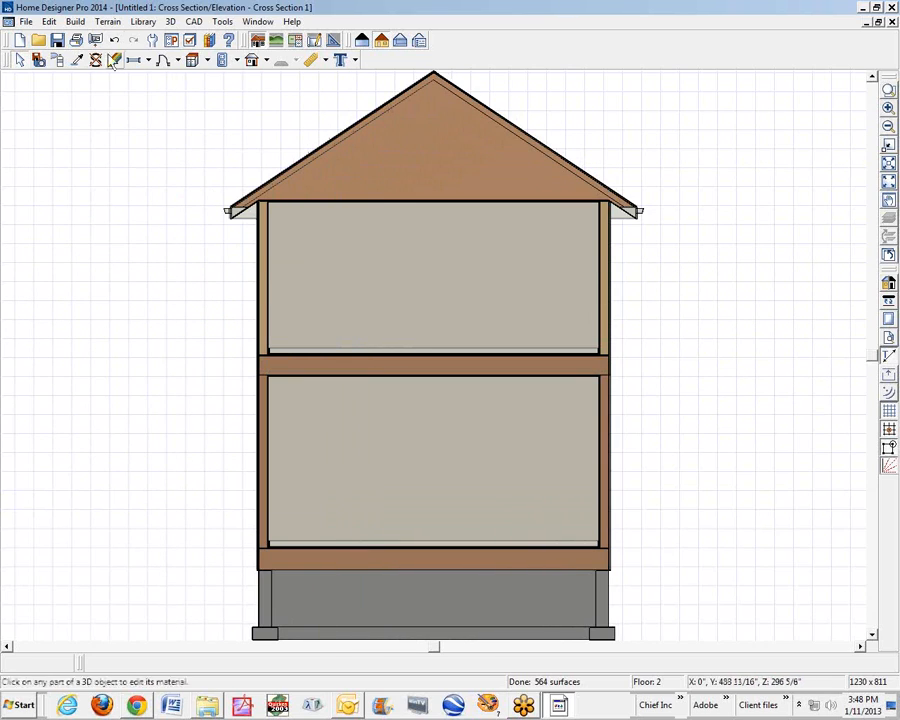
# In Build Framing for the 1st floor, set layer 2 of the floor 2 floor structure to 13 1/4" thick
pyautogui.click(75, 21)
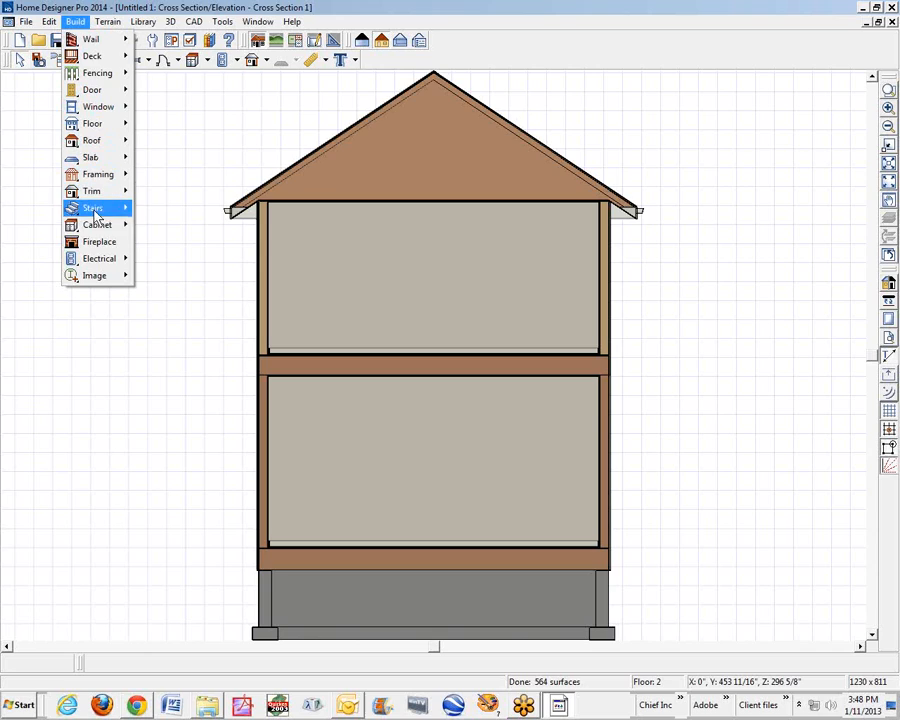
pyautogui.moveTo(98, 174)
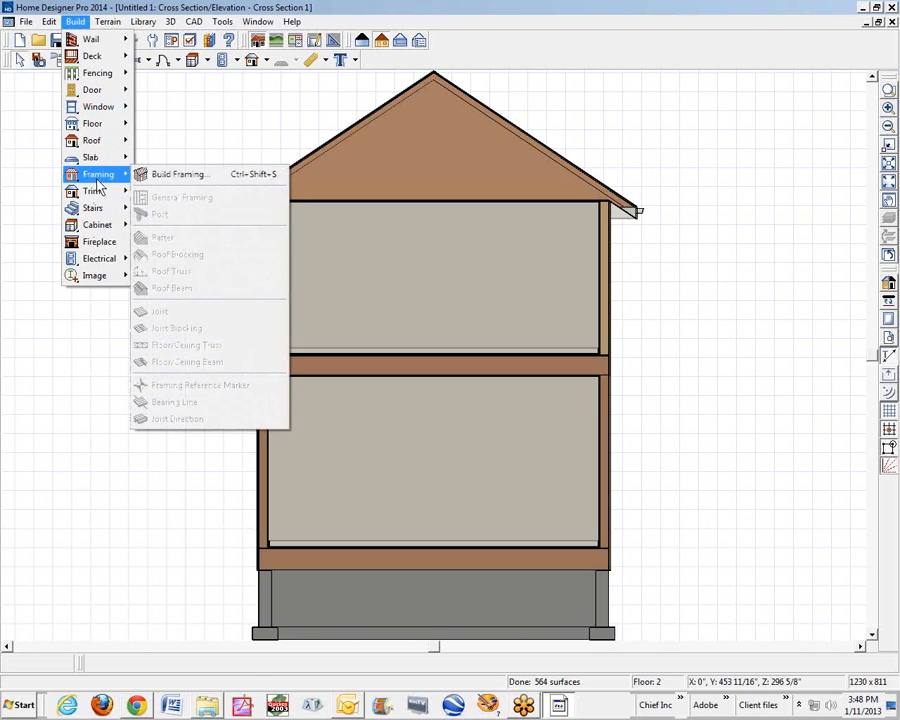
pyautogui.click(167, 176)
pyautogui.click(68, 91)
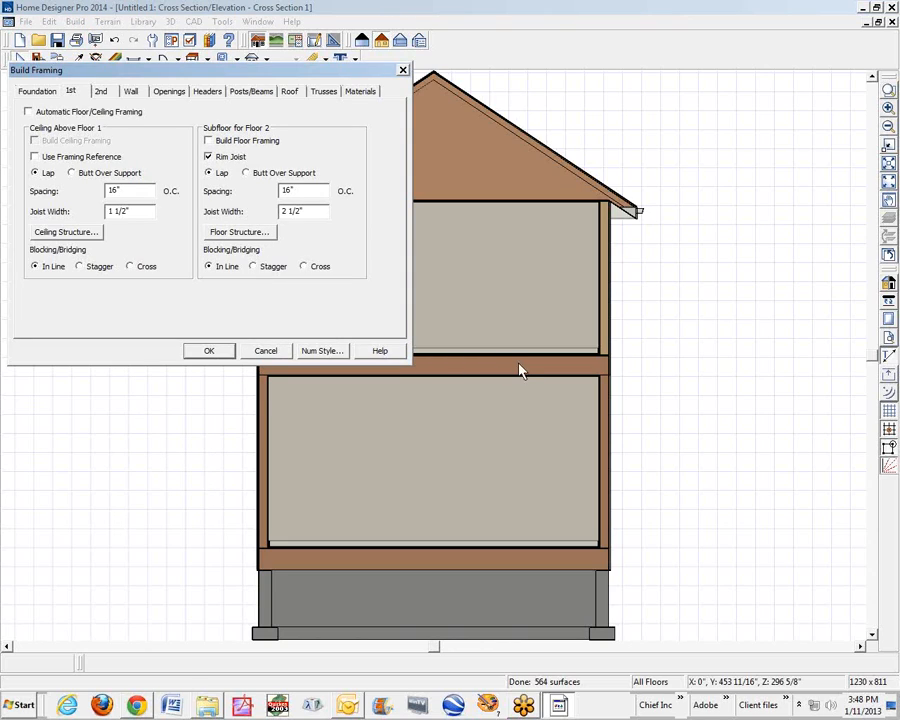
pyautogui.click(240, 233)
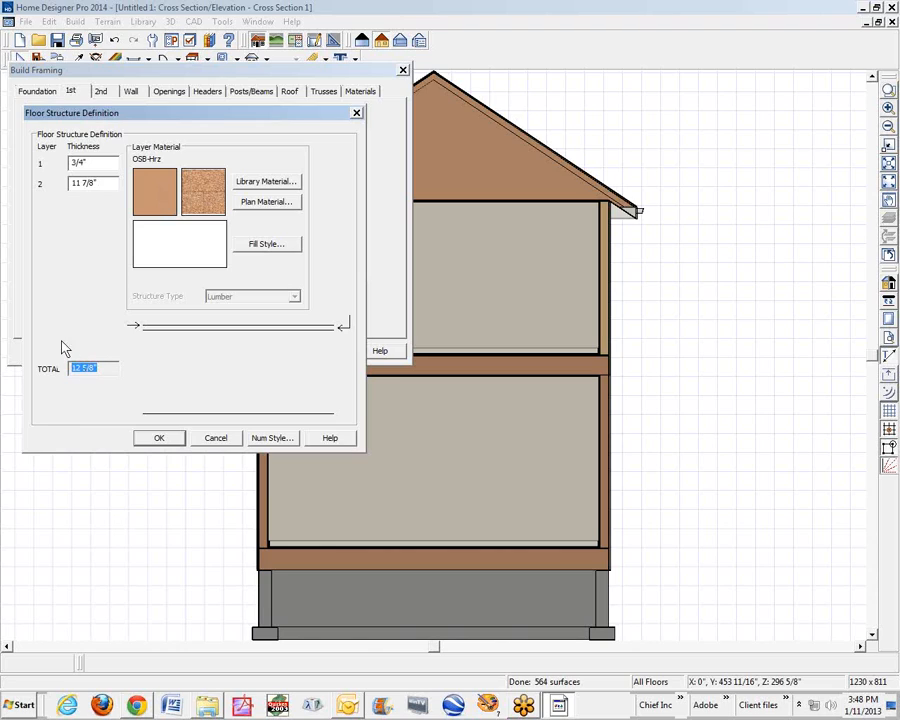
pyautogui.click(110, 184)
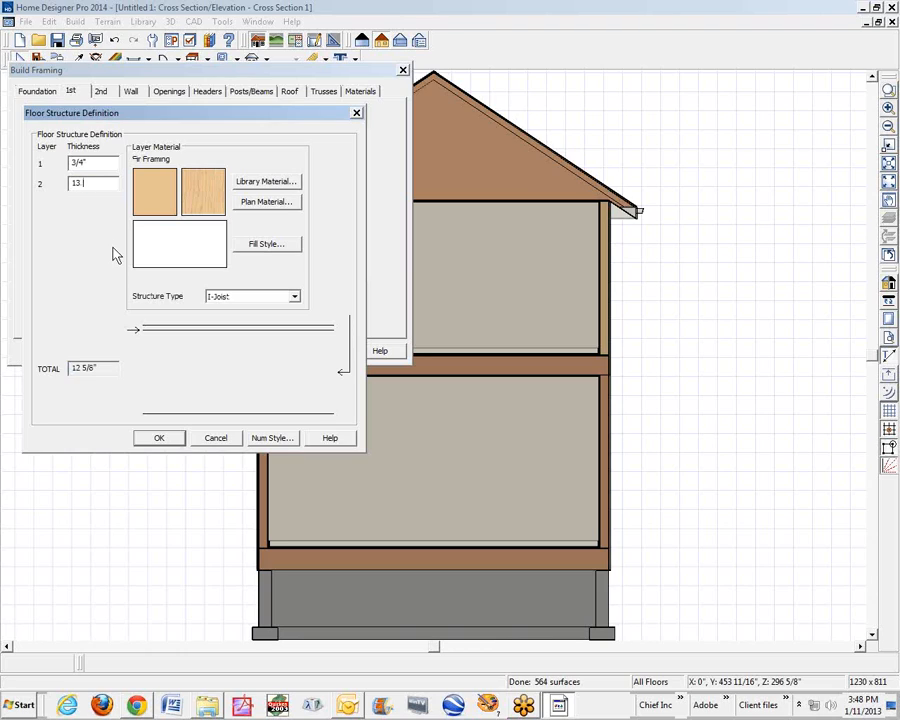
pyautogui.click(162, 441)
pyautogui.click(168, 446)
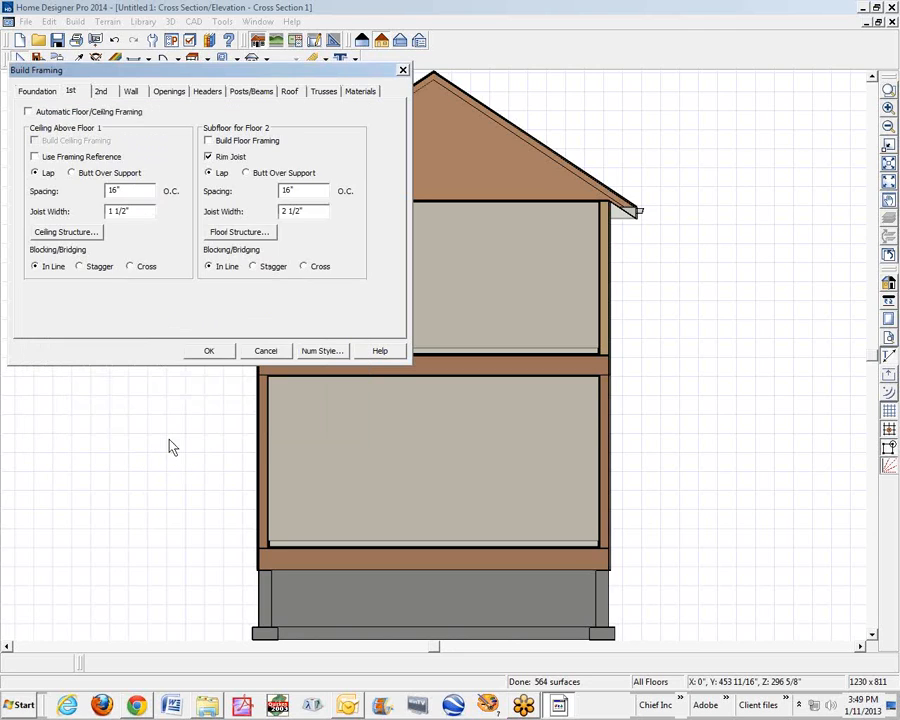
pyautogui.click(214, 354)
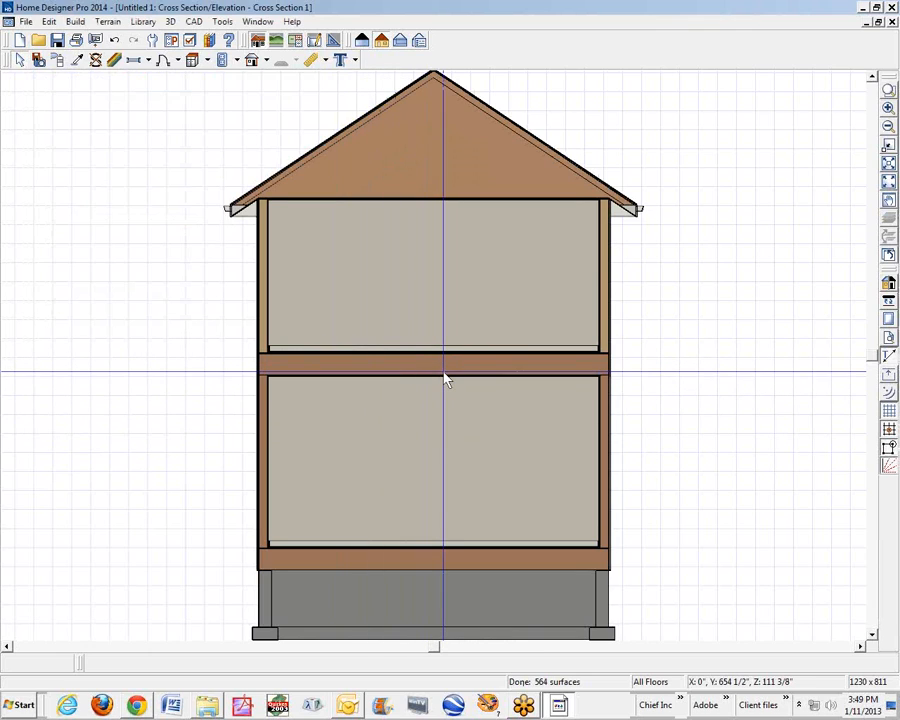
# Add a manual vertical dimension through both storeys and the intermediate floor, from the attic down to the first-floor level
pyautogui.click(312, 60)
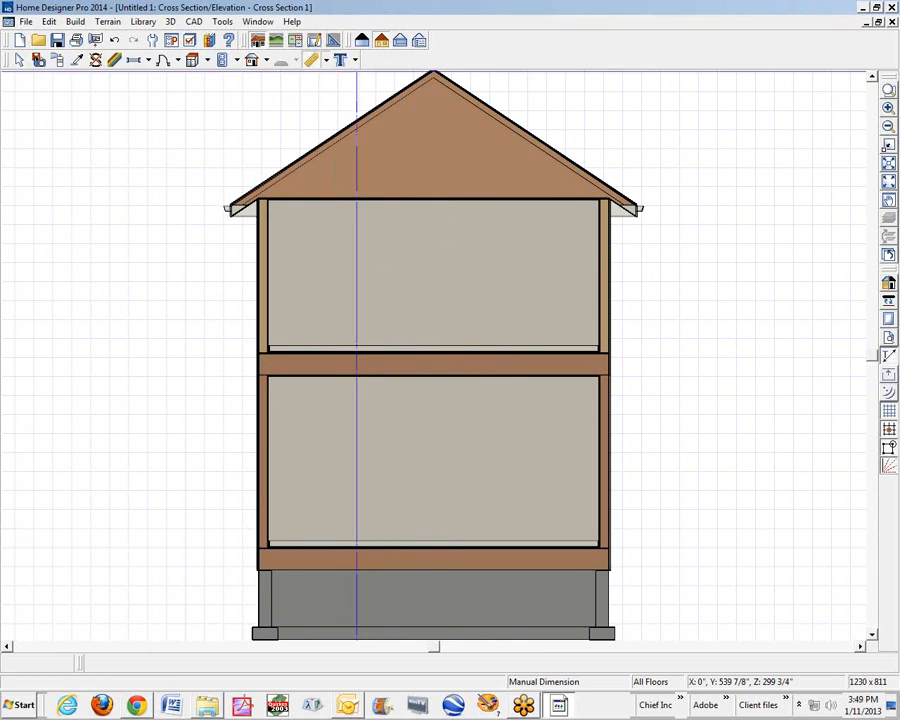
pyautogui.moveTo(388, 163); pyautogui.dragTo(381, 537)
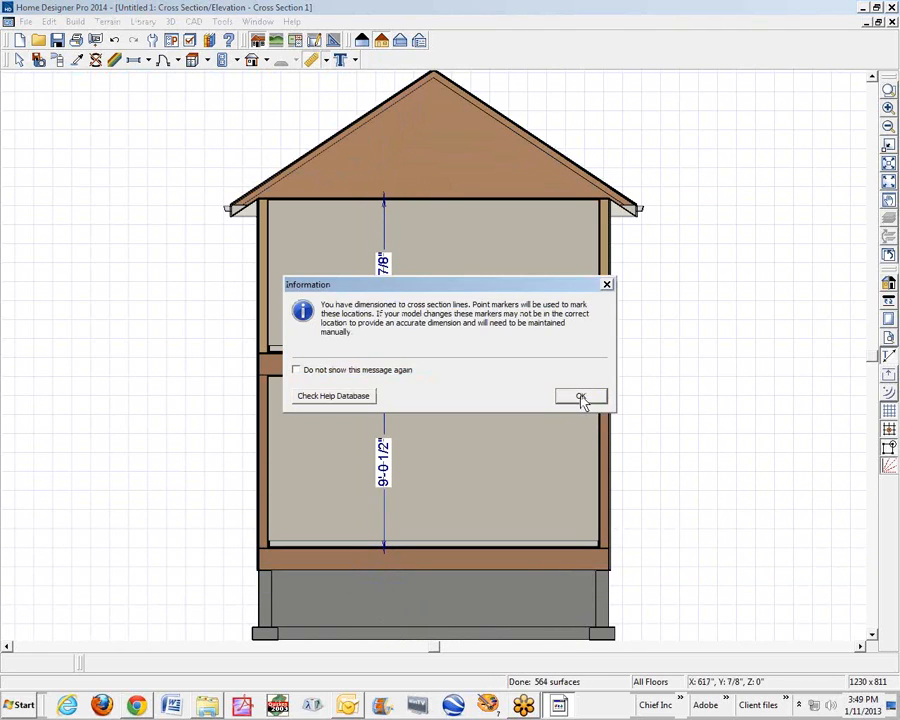
pyautogui.click(581, 398)
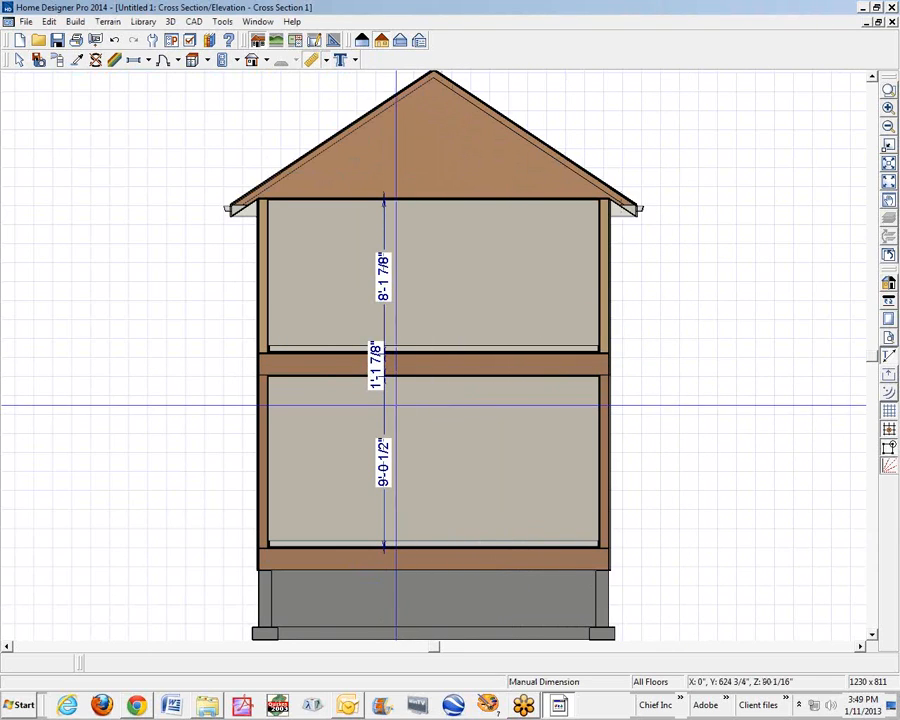
pyautogui.scroll(5, 390, 404)
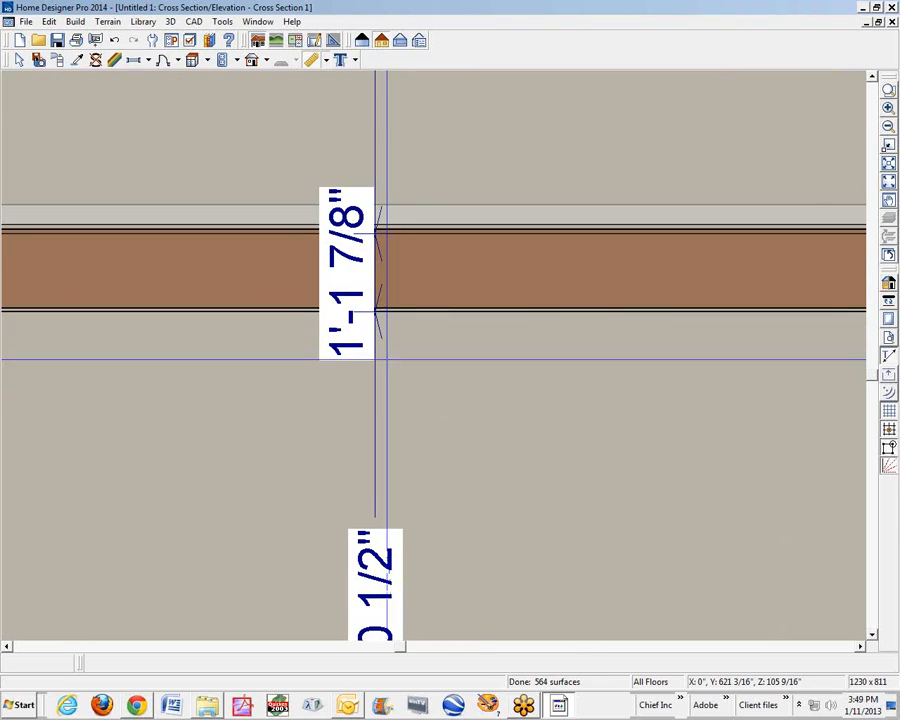
pyautogui.click(375, 373)
pyautogui.doubleClick(375, 373)
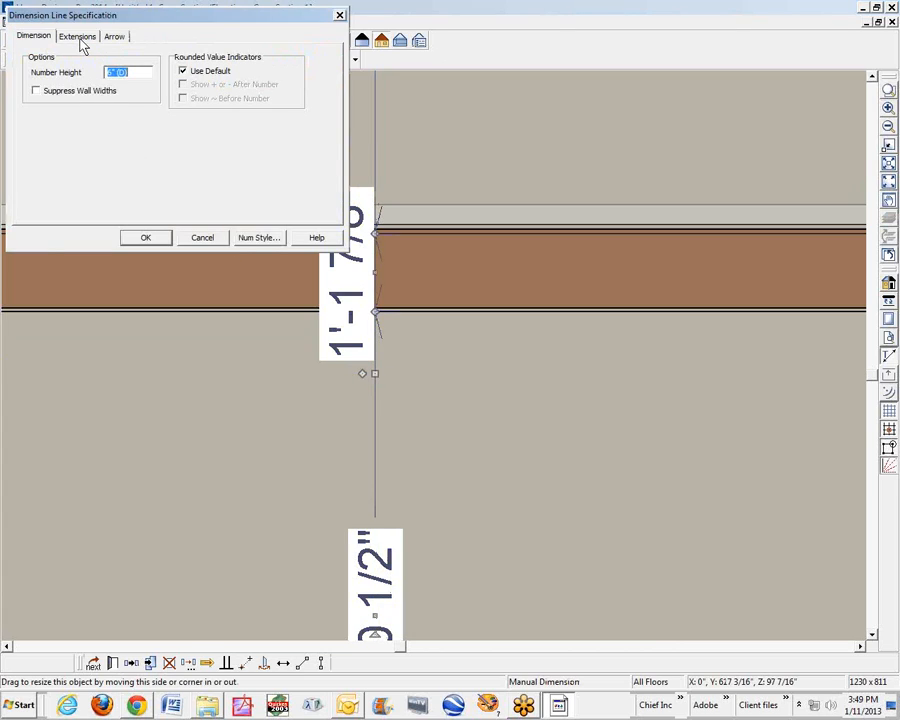
pyautogui.click(205, 238)
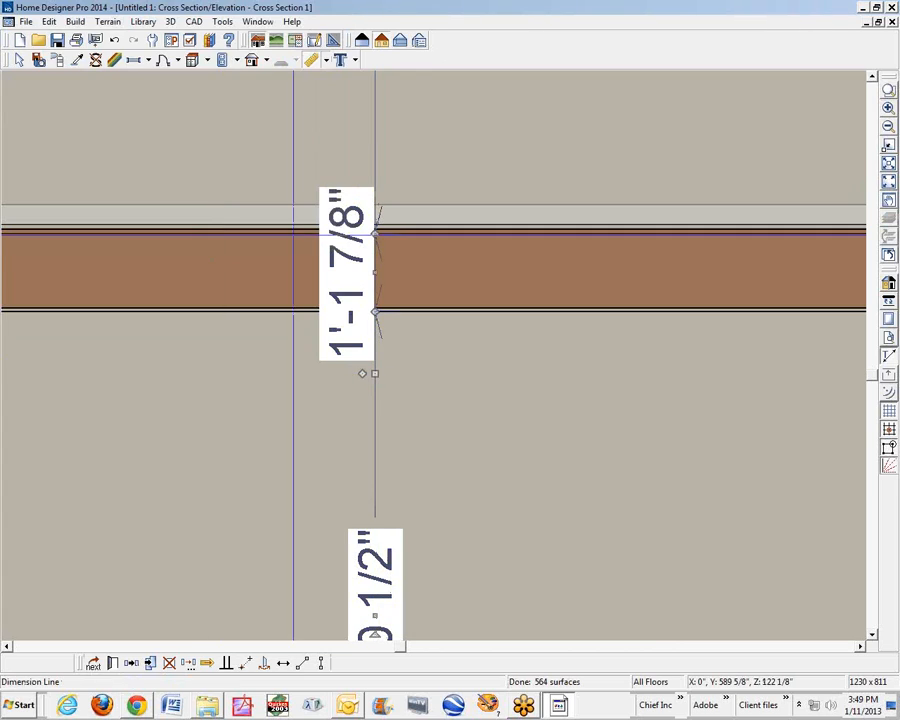
# Move the floor-thickness dimension text off the dimension line, placing it clear on the left side
pyautogui.press('space')
pyautogui.click(375, 285)
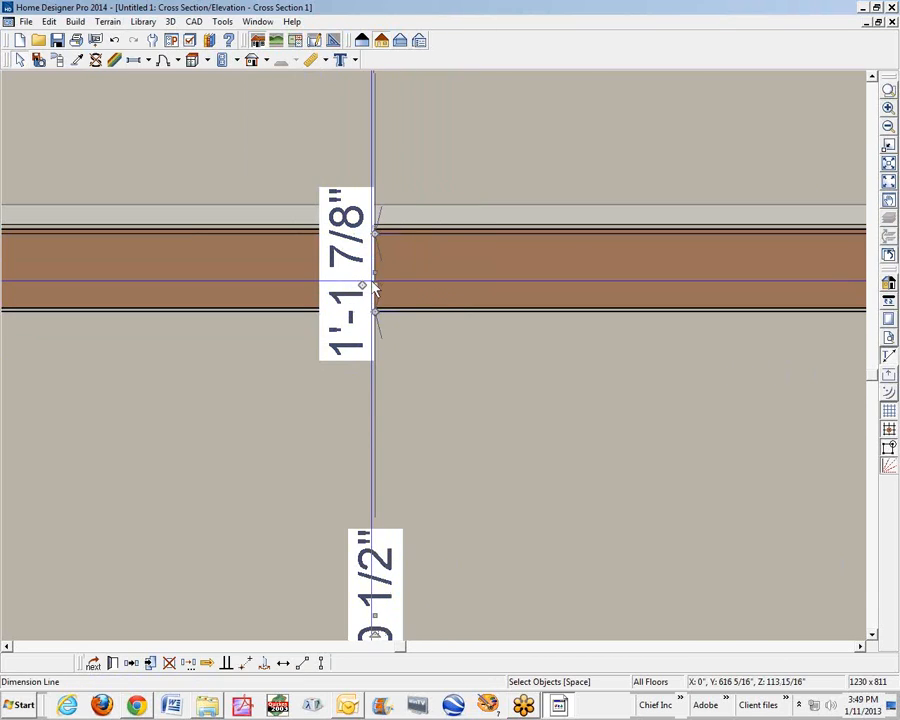
pyautogui.moveTo(363, 284); pyautogui.dragTo(308, 270)
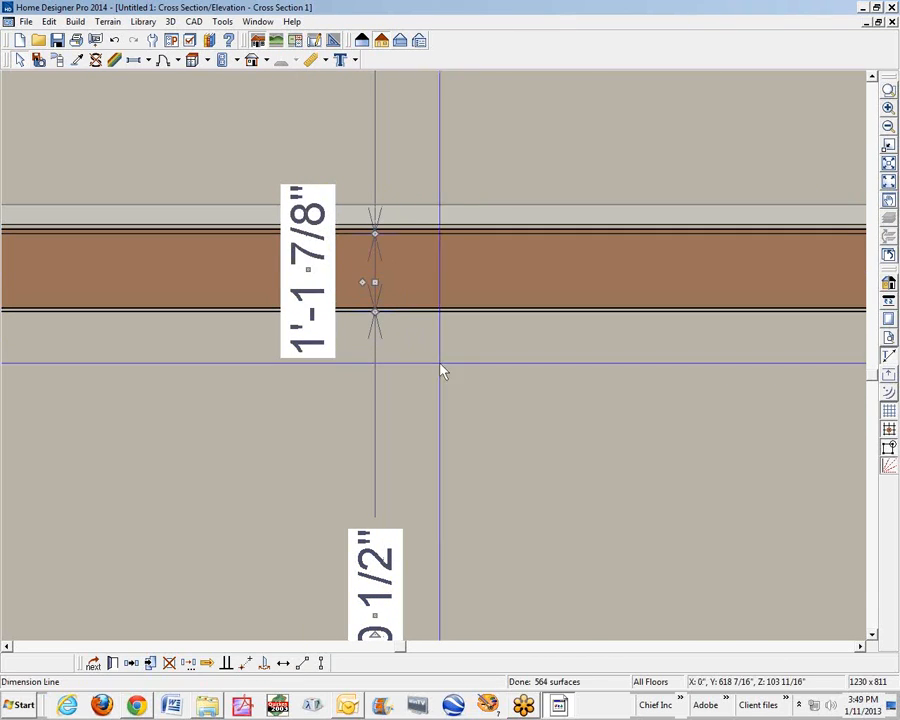
pyautogui.click(507, 425)
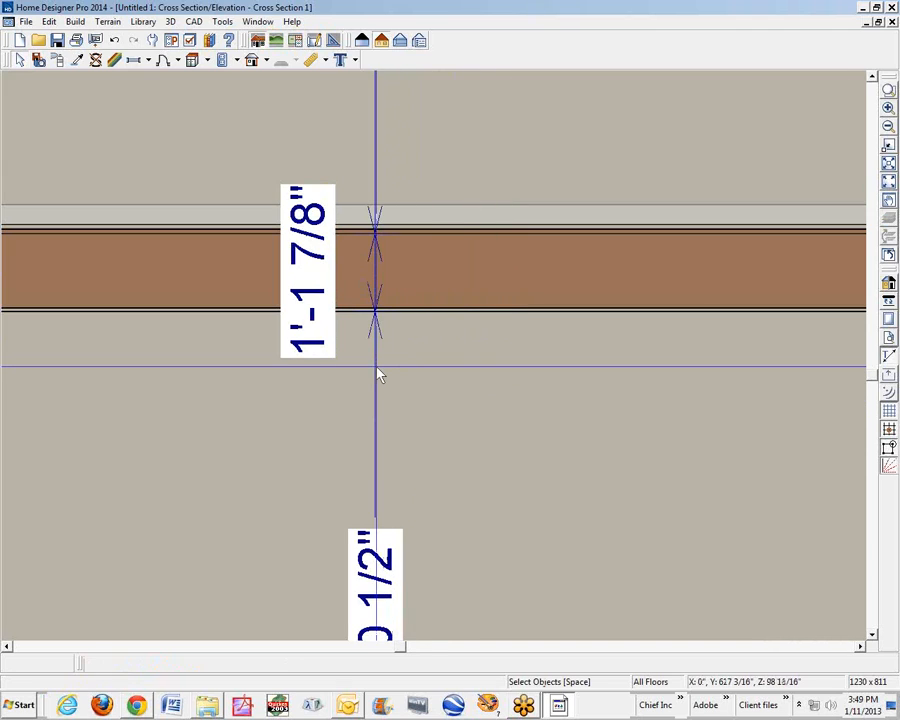
pyautogui.click(376, 371)
pyautogui.moveTo(375, 318)
pyautogui.mouseDown()
pyautogui.moveTo(374, 300)
pyautogui.moveTo(380, 306)
pyautogui.mouseUp()
pyautogui.press('Escape')
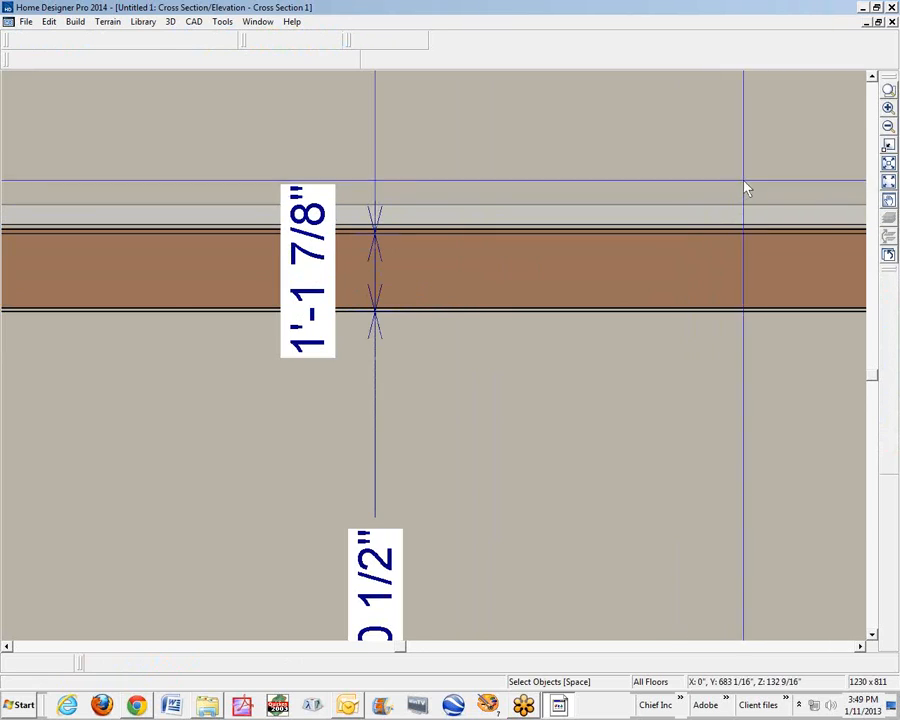
# Move the dimension's lower point marker from the ceiling finish line up to the underside of the floor joists
pyautogui.click(888, 107)
pyautogui.moveTo(368, 297); pyautogui.dragTo(392, 340)
pyautogui.click(464, 311)
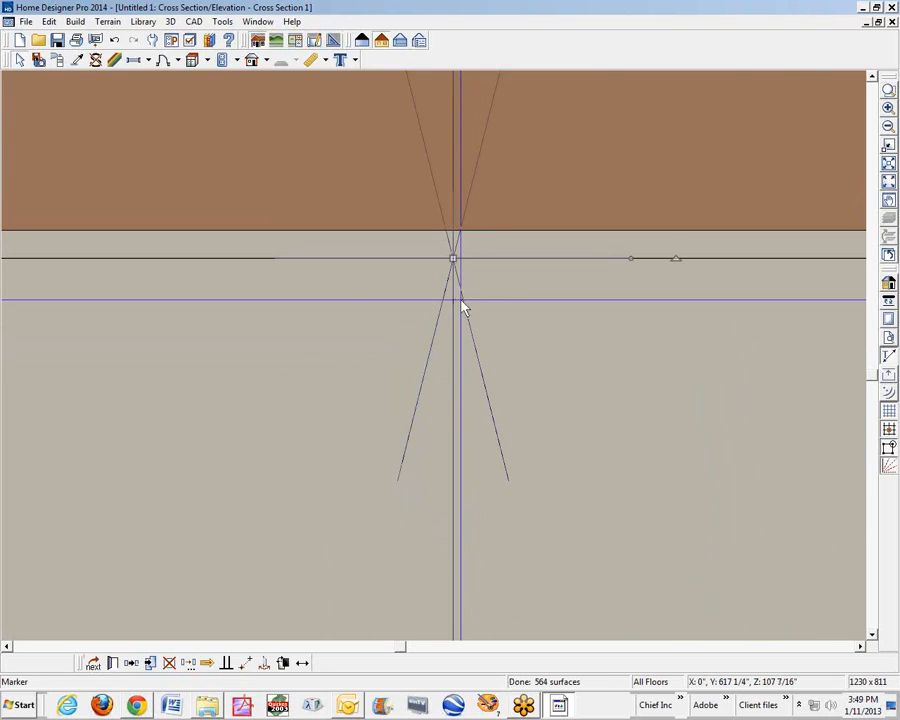
pyautogui.moveTo(455, 260)
pyautogui.mouseDown()
pyautogui.moveTo(490, 238)
pyautogui.moveTo(502, 242)
pyautogui.mouseUp()
pyautogui.press('space')
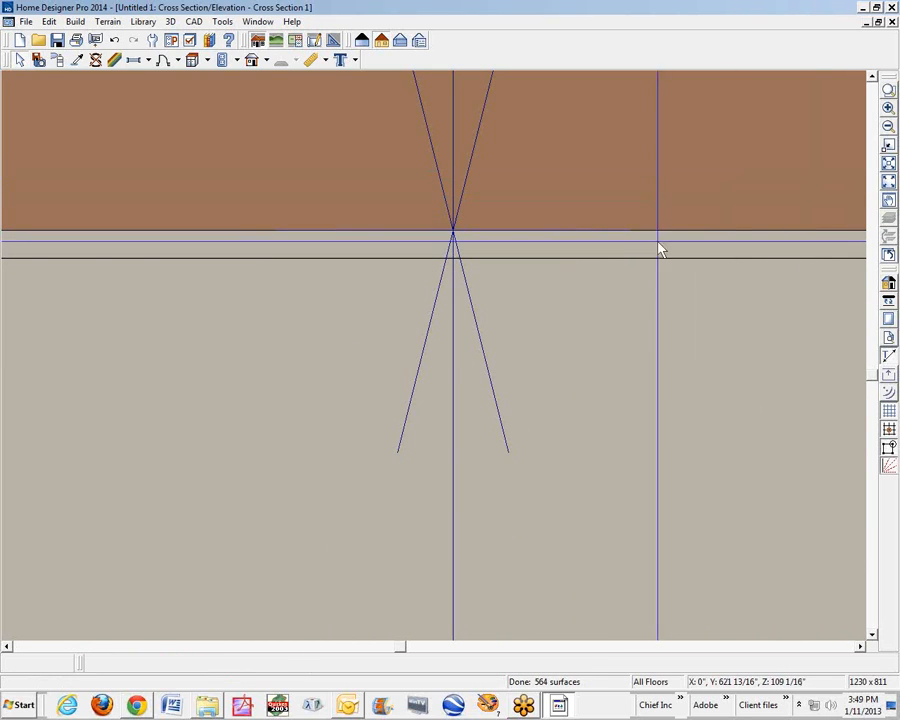
# Move the upper end of the floor-thickness dimension from the subfloor's underside to the top of the subfloor
pyautogui.click(888, 127)
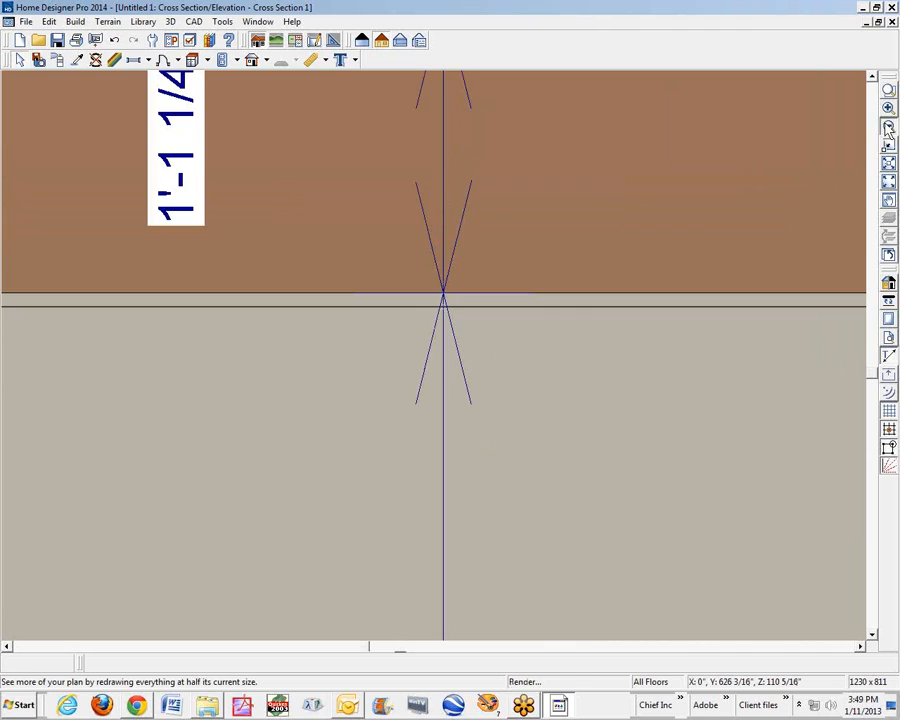
pyautogui.click(888, 127)
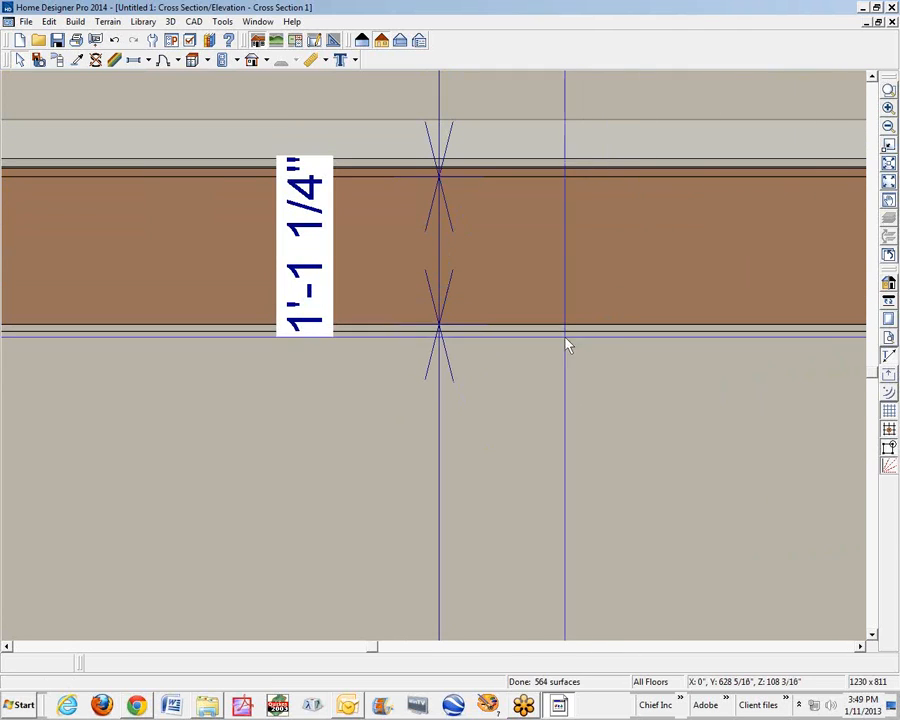
pyautogui.click(444, 236)
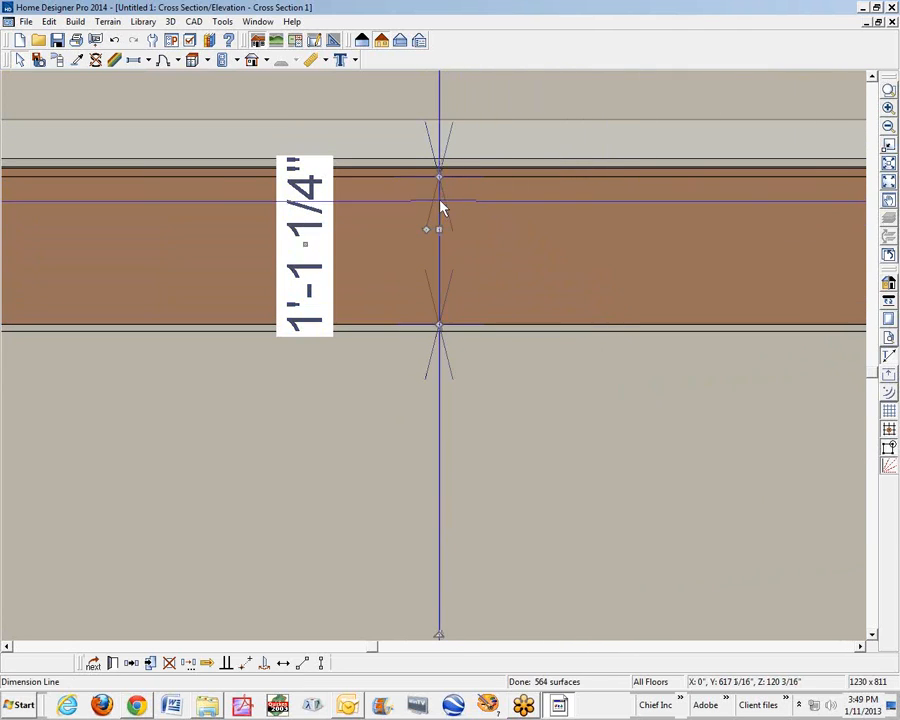
pyautogui.scroll(5, 440, 190)
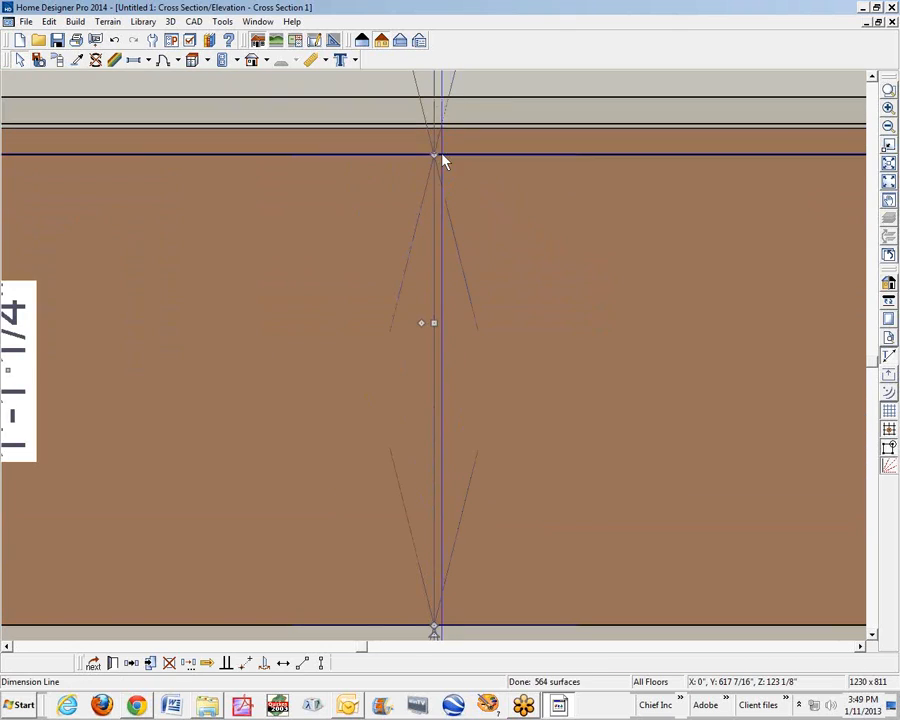
pyautogui.moveTo(444, 160); pyautogui.dragTo(436, 124)
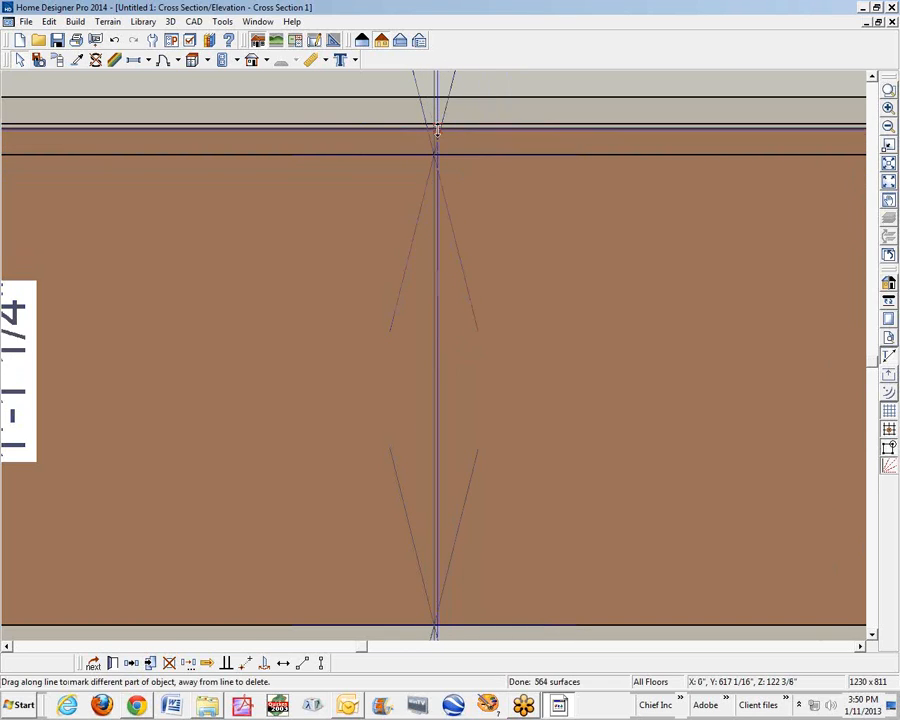
pyautogui.moveTo(437, 130); pyautogui.dragTo(634, 128)
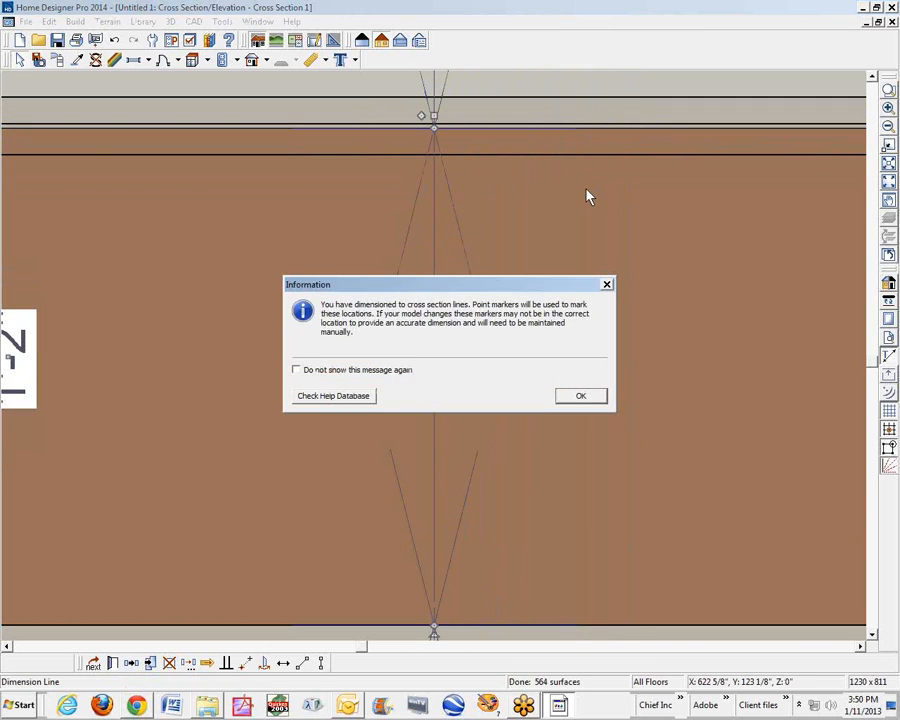
pyautogui.click(581, 396)
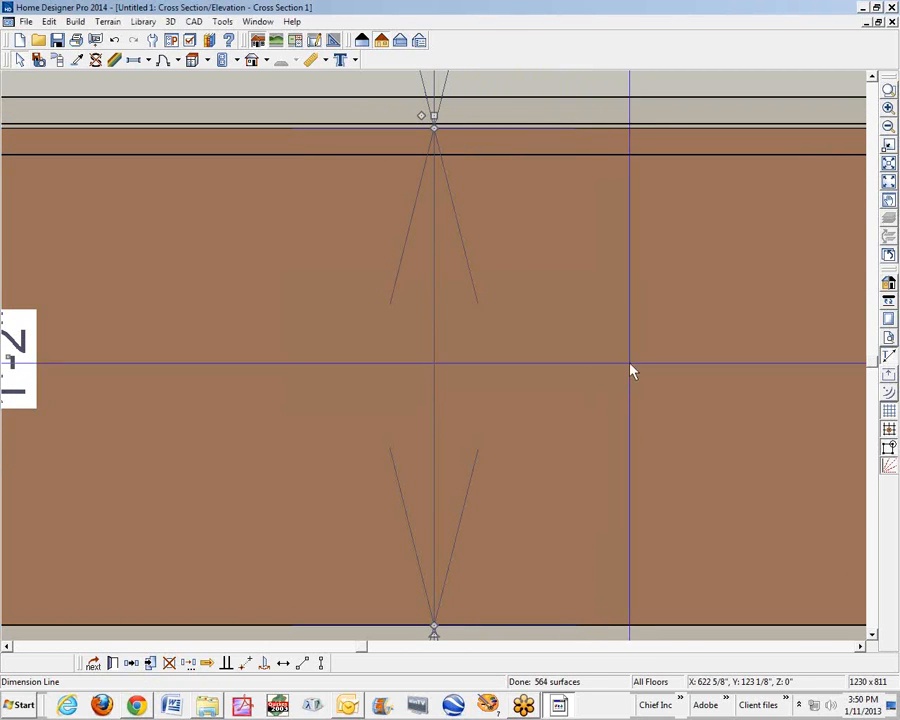
pyautogui.click(889, 128)
pyautogui.click(889, 128)
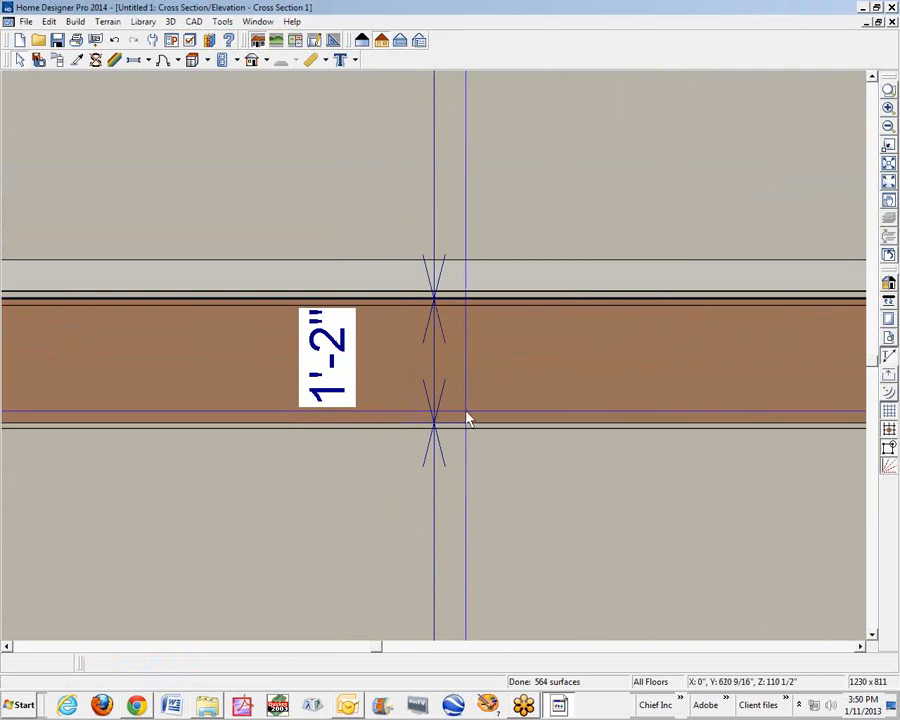
pyautogui.click(890, 128)
pyautogui.click(890, 128)
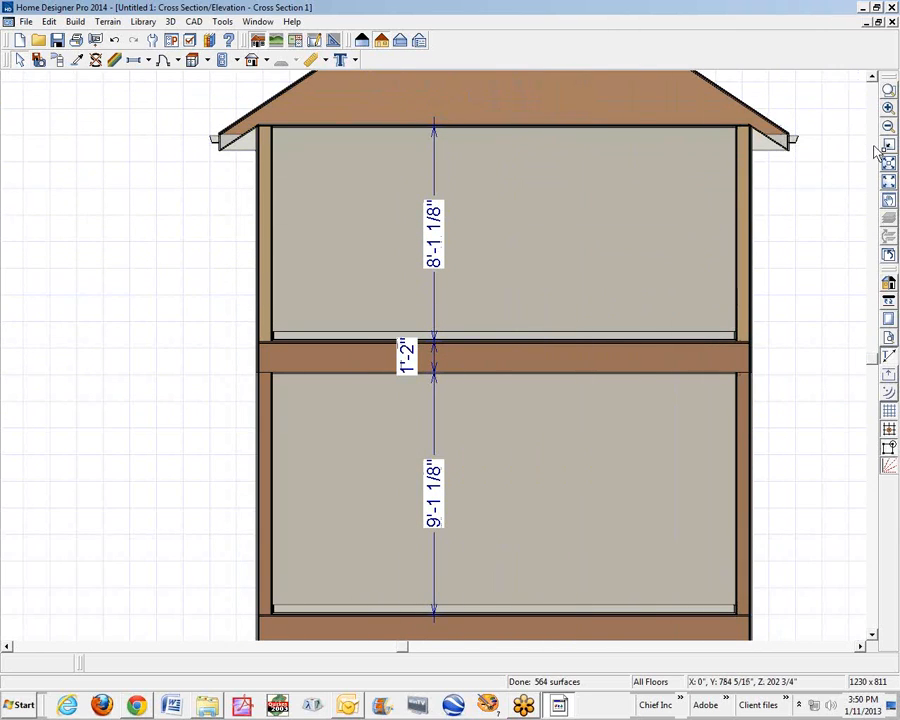
# Return to the floor plan view, keeping the cross-section window open
pyautogui.click(892, 22)
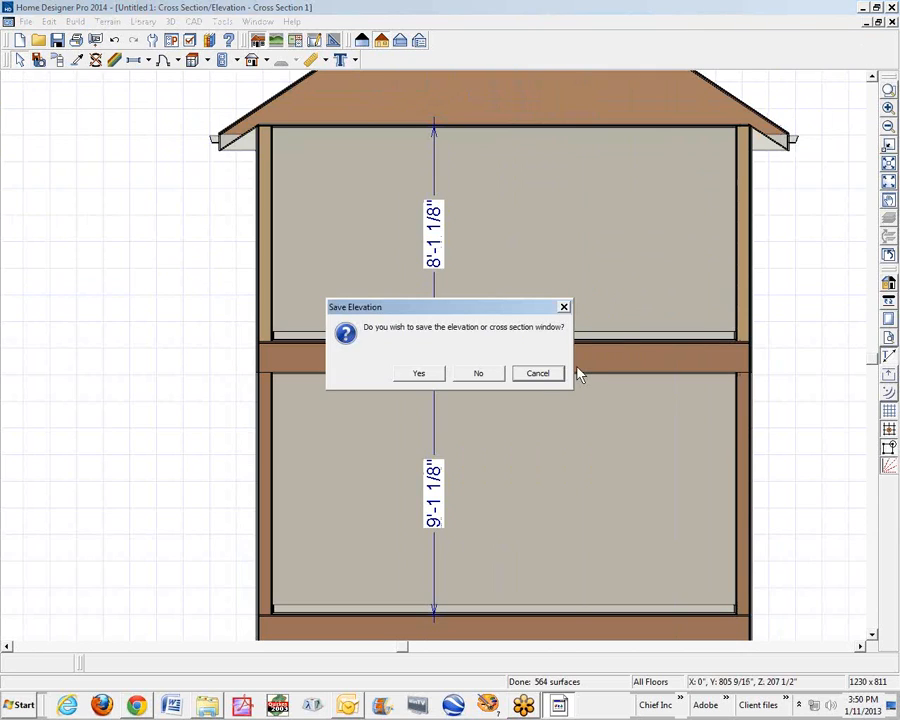
pyautogui.click(537, 376)
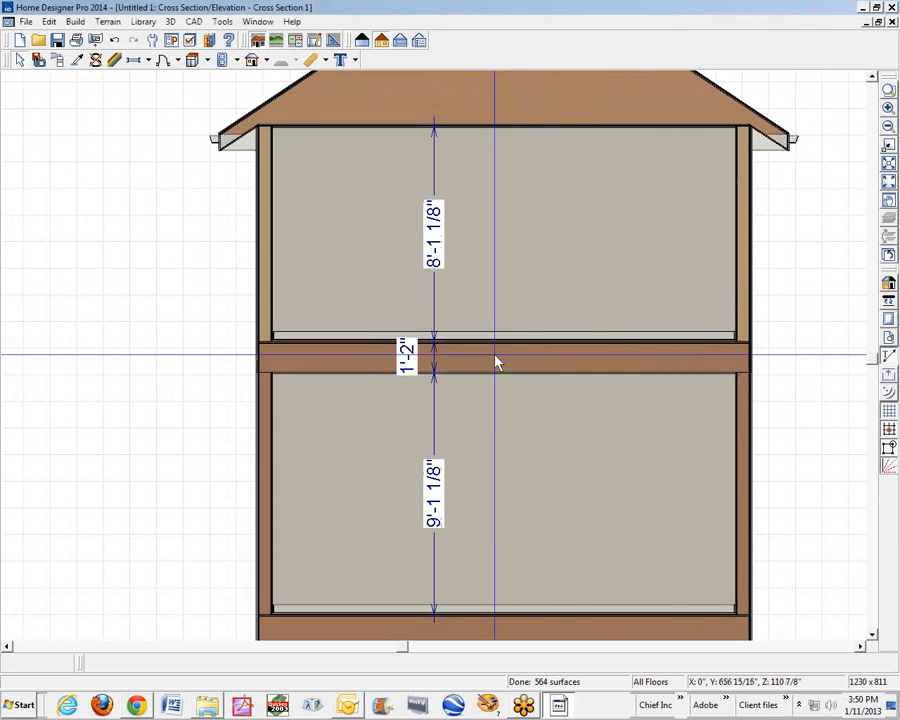
pyautogui.press('space')
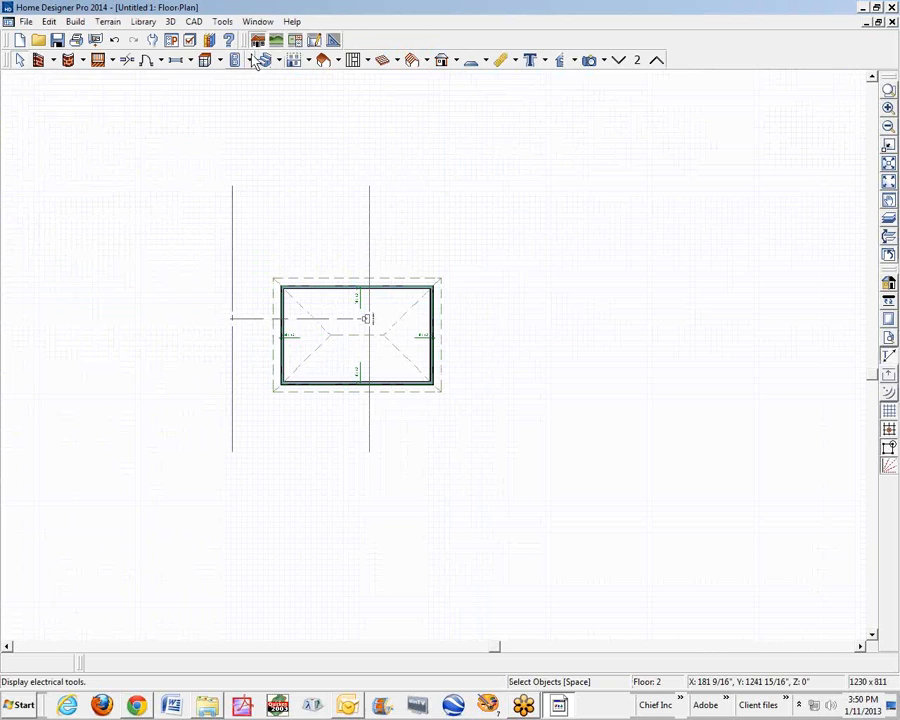
# Run Build Roof on the floor plan and accept its roof settings
pyautogui.click(336, 64)
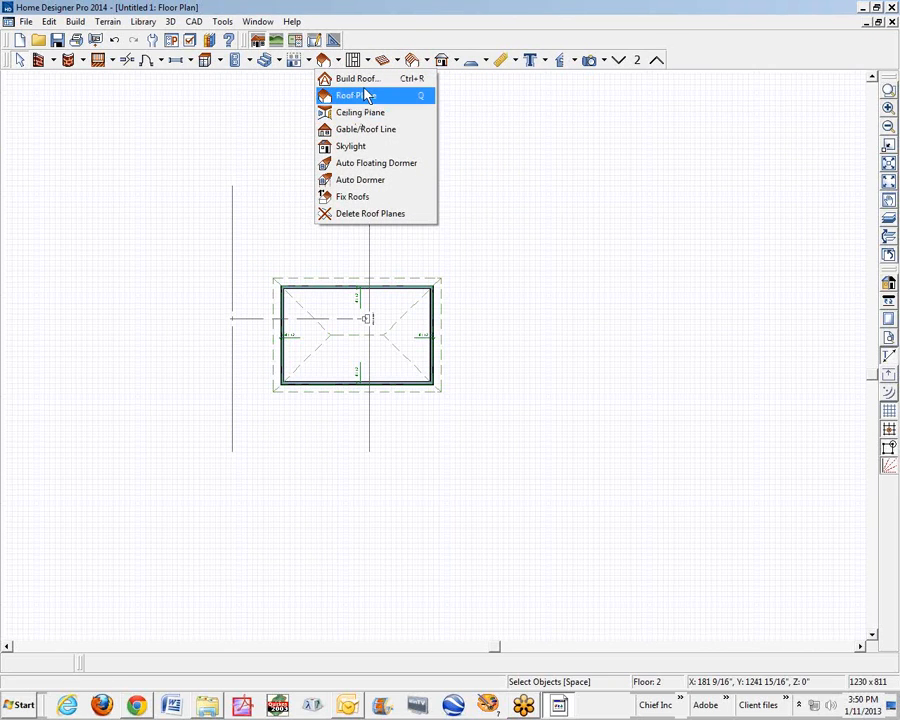
pyautogui.click(358, 78)
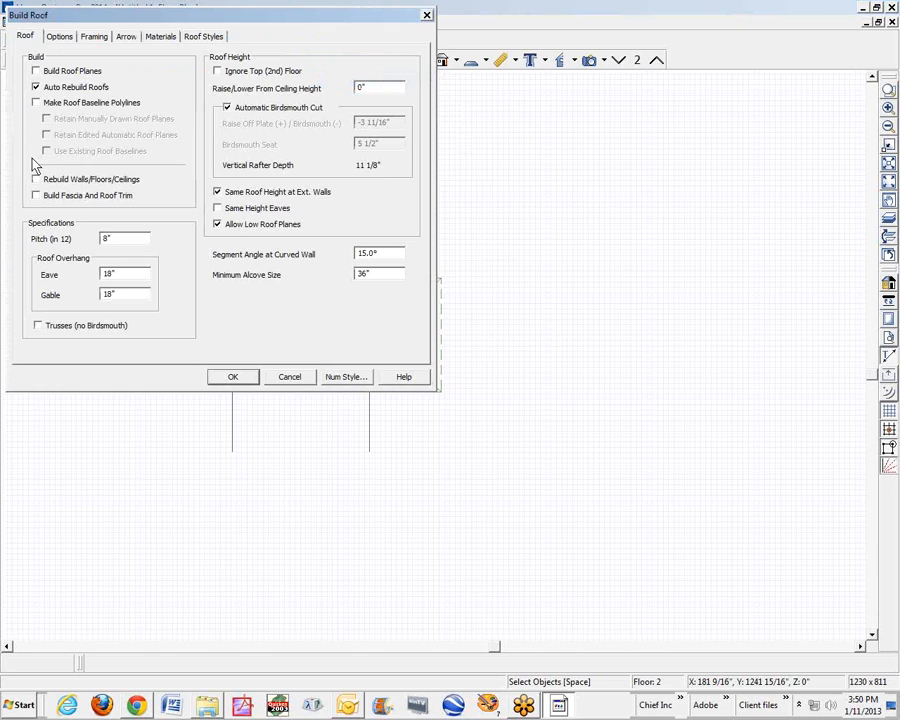
pyautogui.click(230, 377)
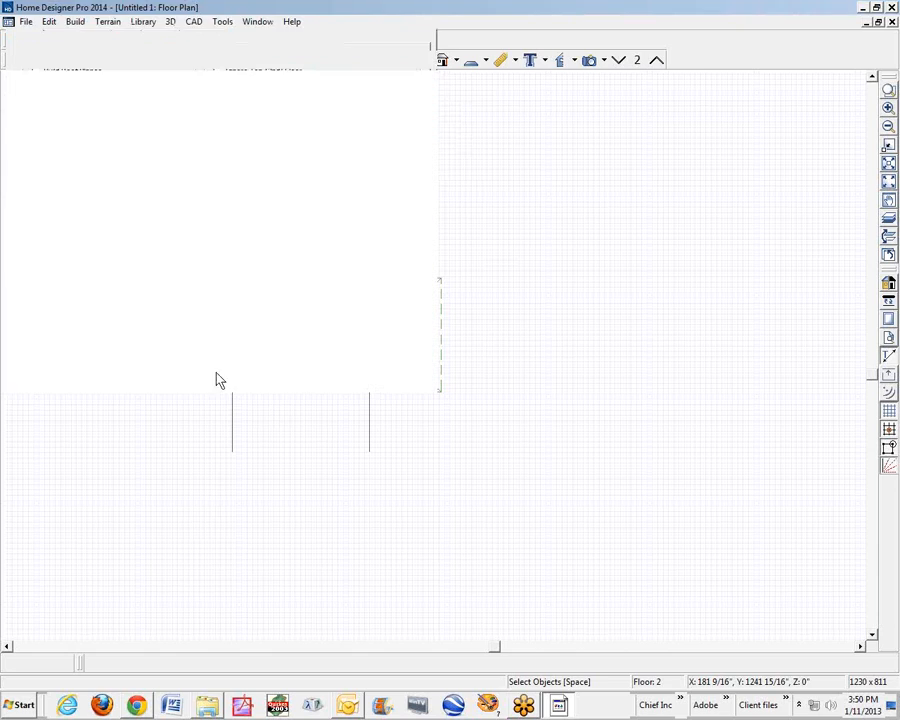
# Return to the cross-section view and examine the roof, the second-floor framing and the dimensions of both storeys
pyautogui.click(567, 337)
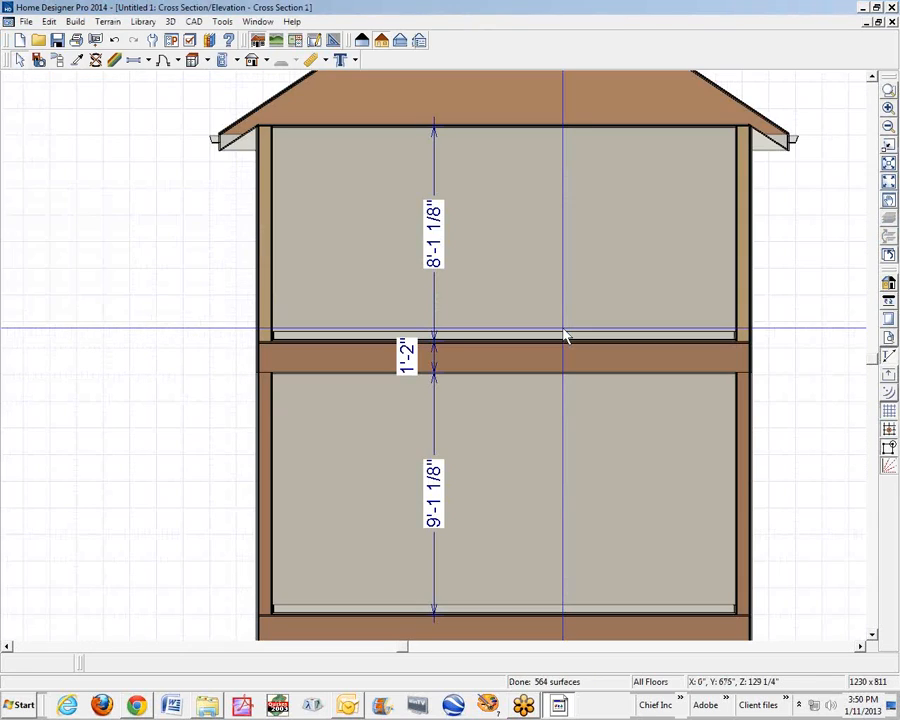
pyautogui.scroll(-3, 545, 297)
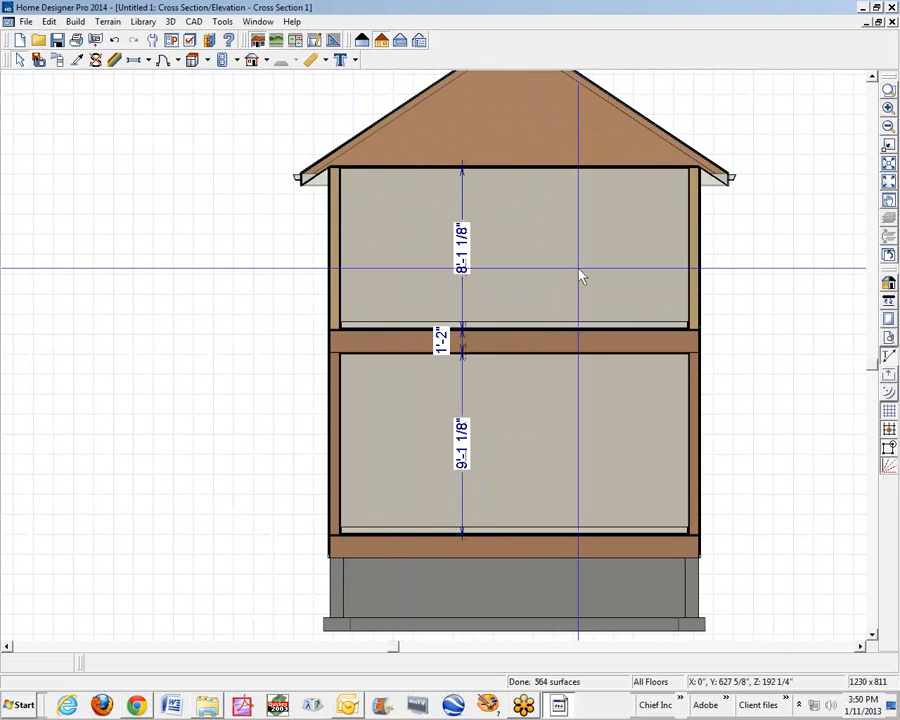
pyautogui.scroll(1, 664, 388)
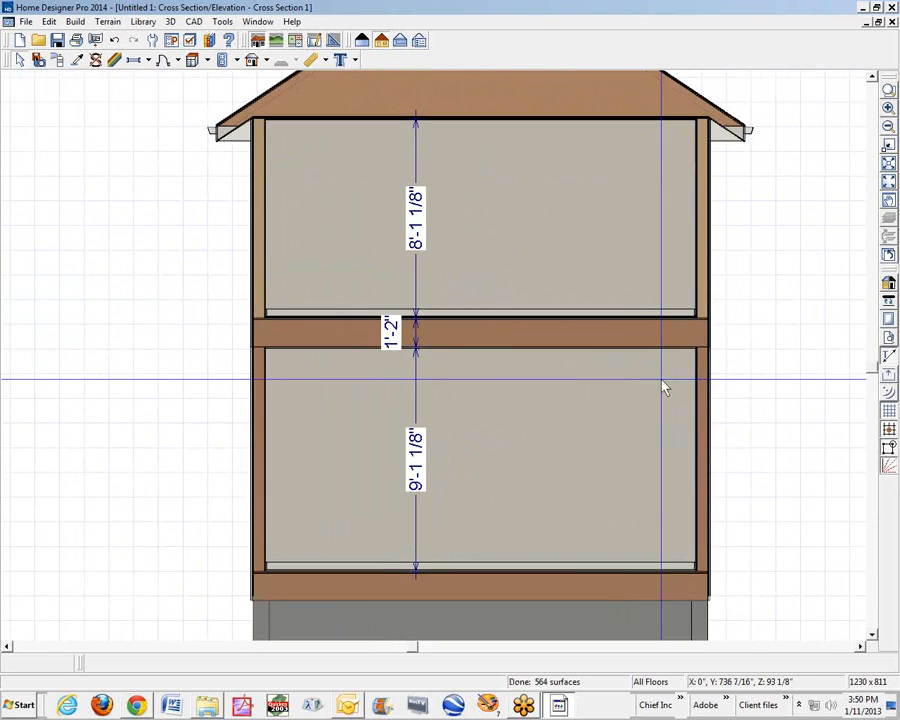
pyautogui.scroll(1, 663, 386)
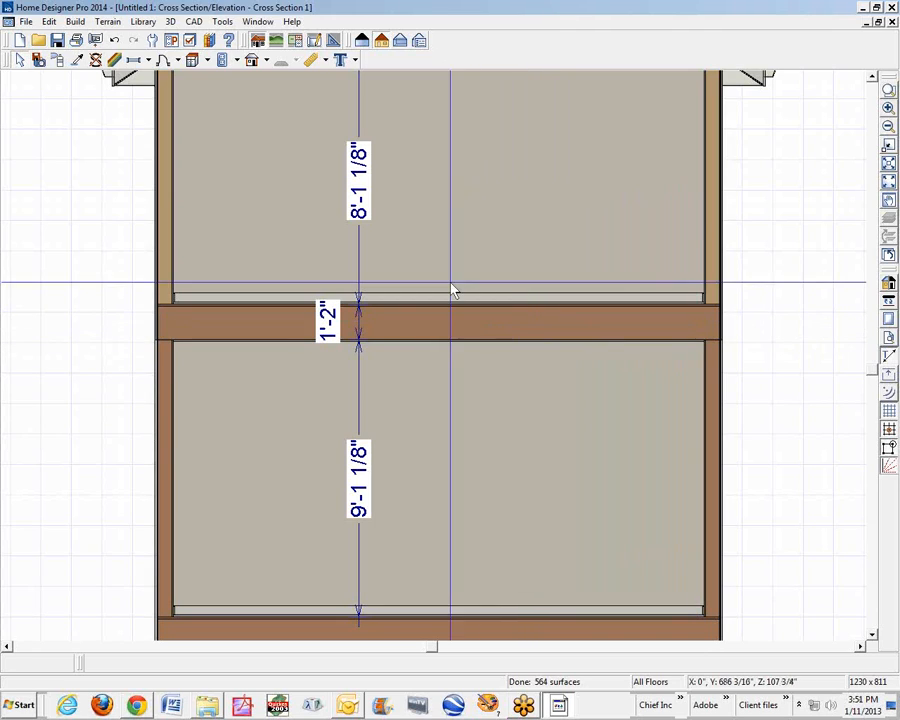
pyautogui.scroll(-1, 302, 292)
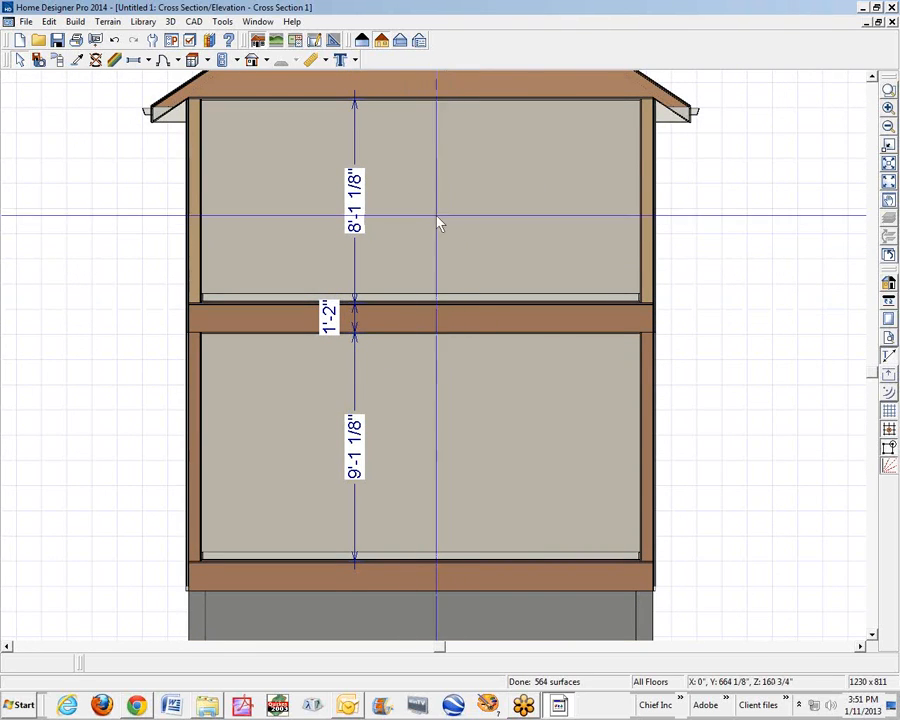
# Draw an insulation box about 3'-11 1/2" long within the depth of the second-floor framing, beside the floor-thickness dimension
pyautogui.click(195, 24)
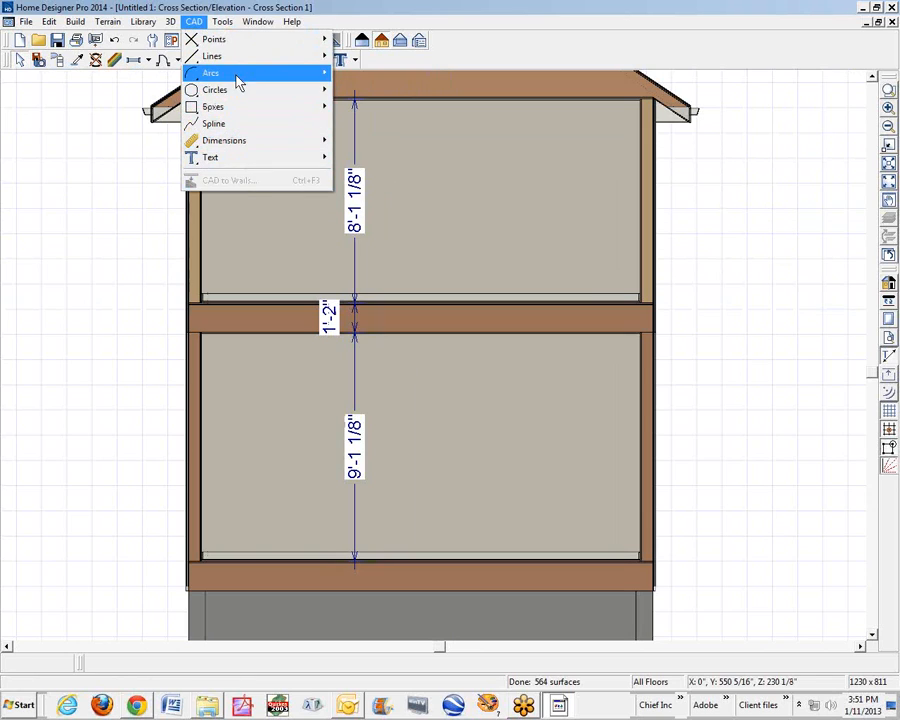
pyautogui.click(503, 34)
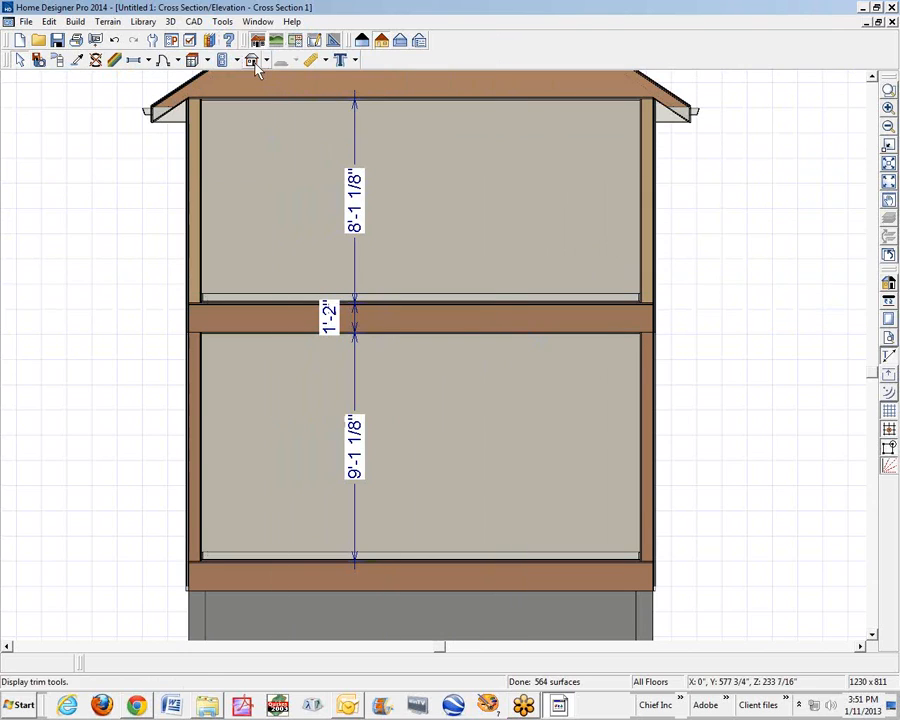
pyautogui.click(195, 22)
pyautogui.moveTo(214, 106)
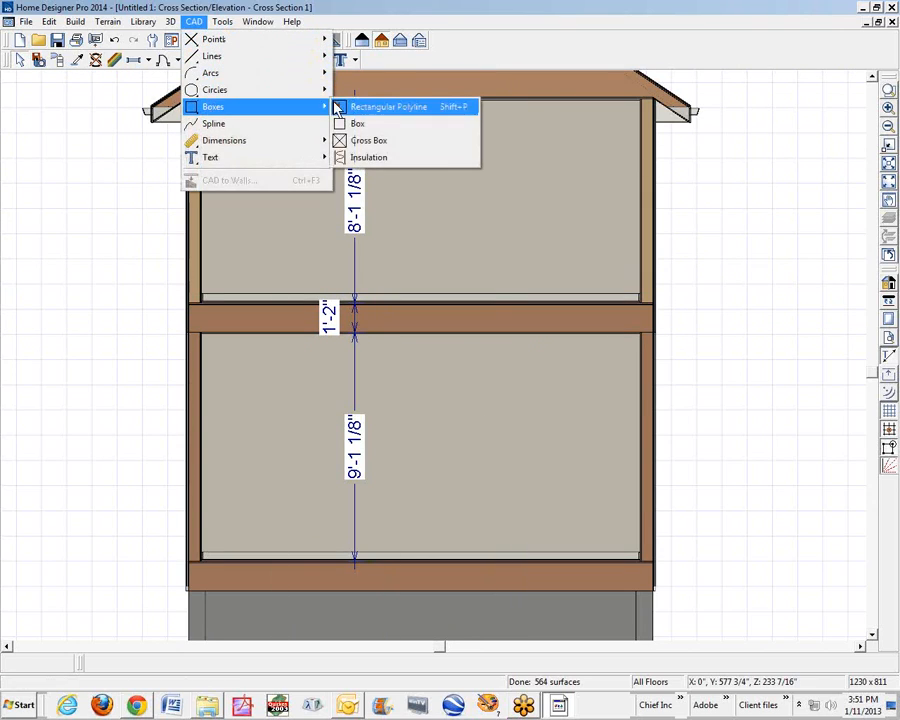
pyautogui.click(372, 158)
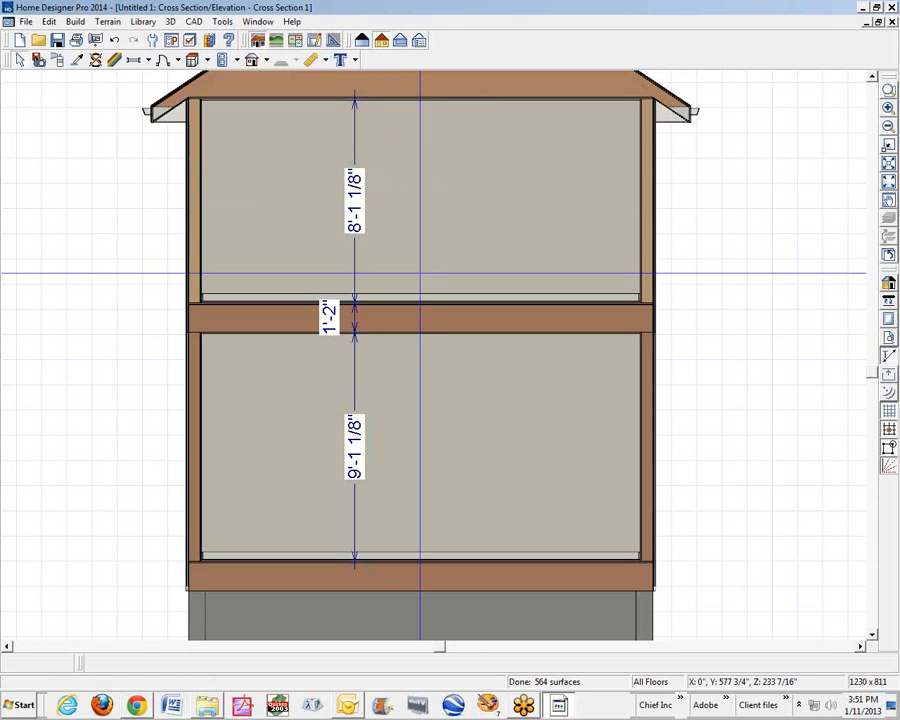
pyautogui.moveTo(396, 305)
pyautogui.mouseDown()
pyautogui.moveTo(404, 327)
pyautogui.moveTo(493, 330)
pyautogui.mouseUp()
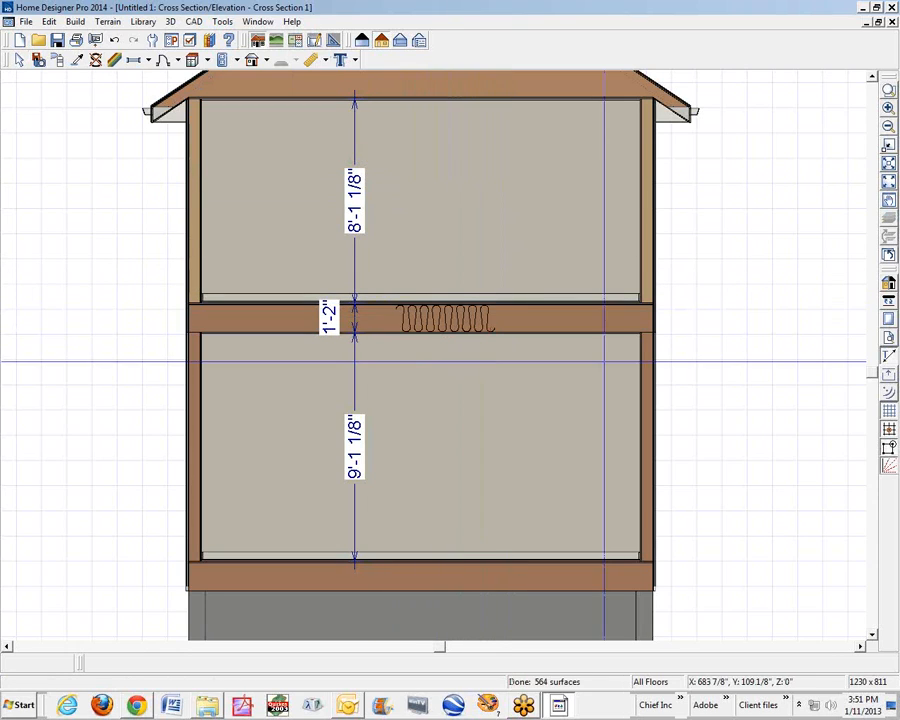
# Stretch both ends of the insulation so it fills the second-floor framing across its full width, including over the exterior walls
pyautogui.click(493, 318)
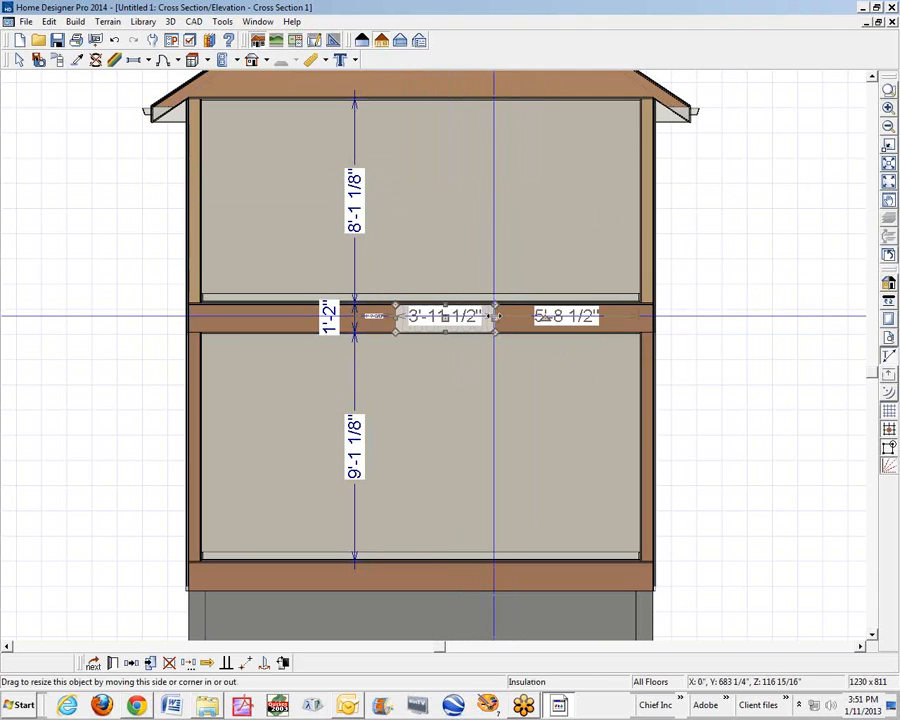
pyautogui.moveTo(494, 318); pyautogui.dragTo(640, 317)
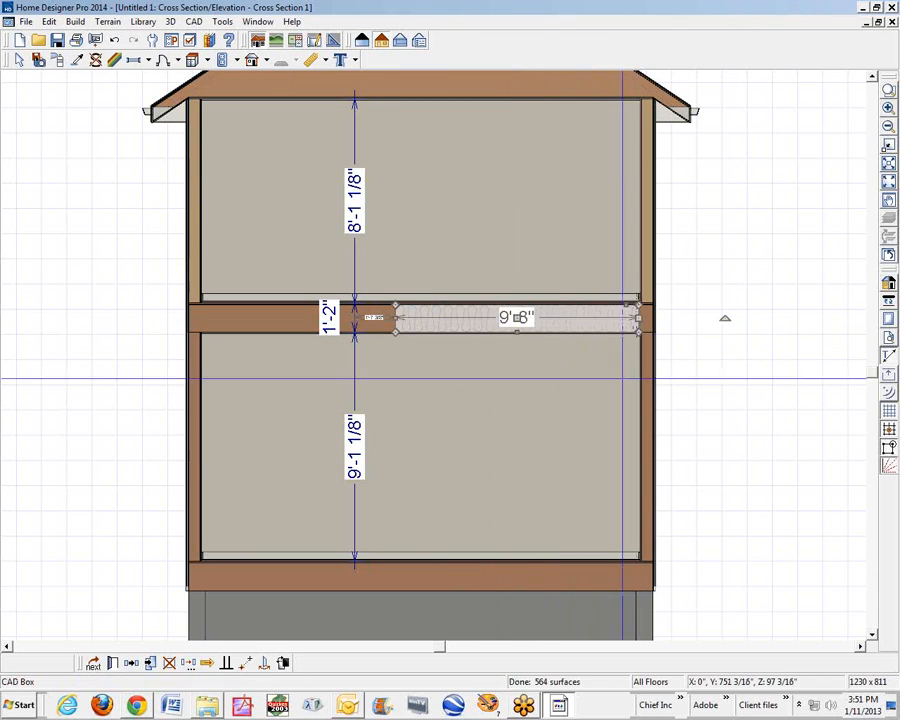
pyautogui.click(420, 319)
pyautogui.moveTo(395, 320); pyautogui.dragTo(190, 316)
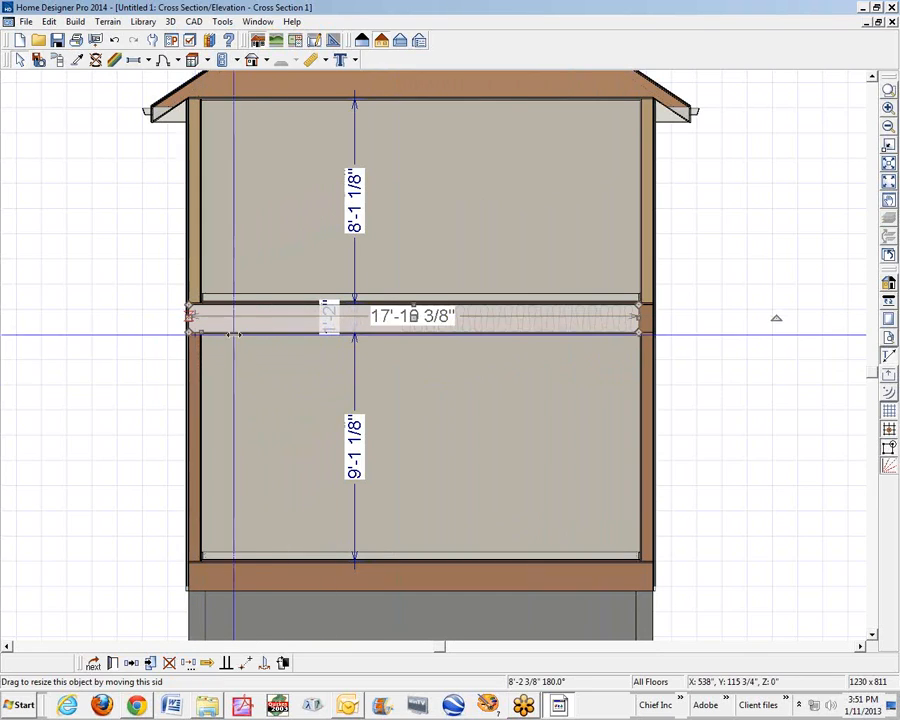
pyautogui.click(255, 341)
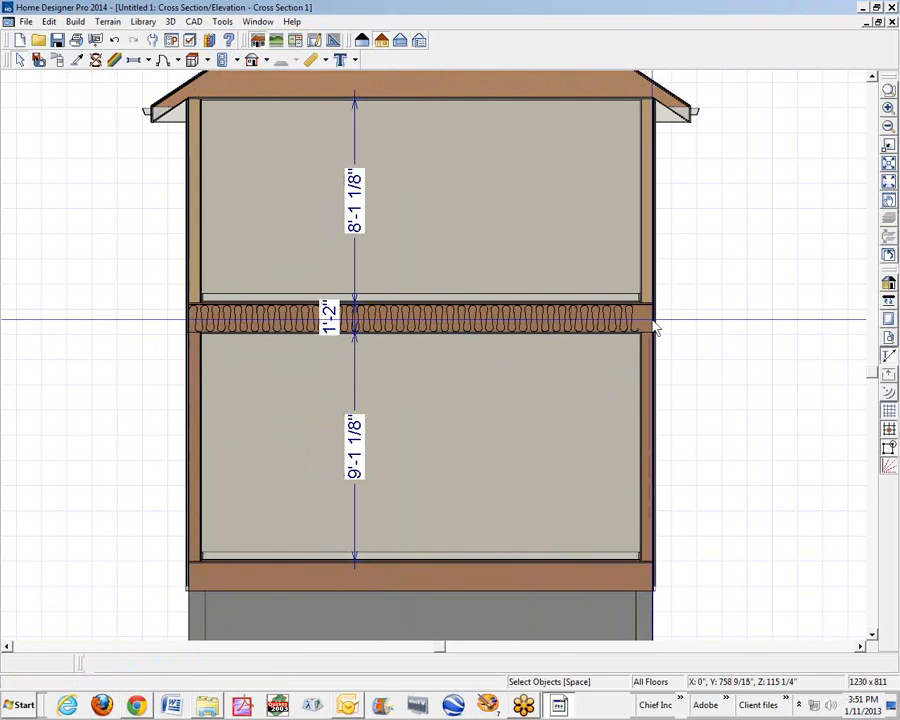
pyautogui.click(618, 320)
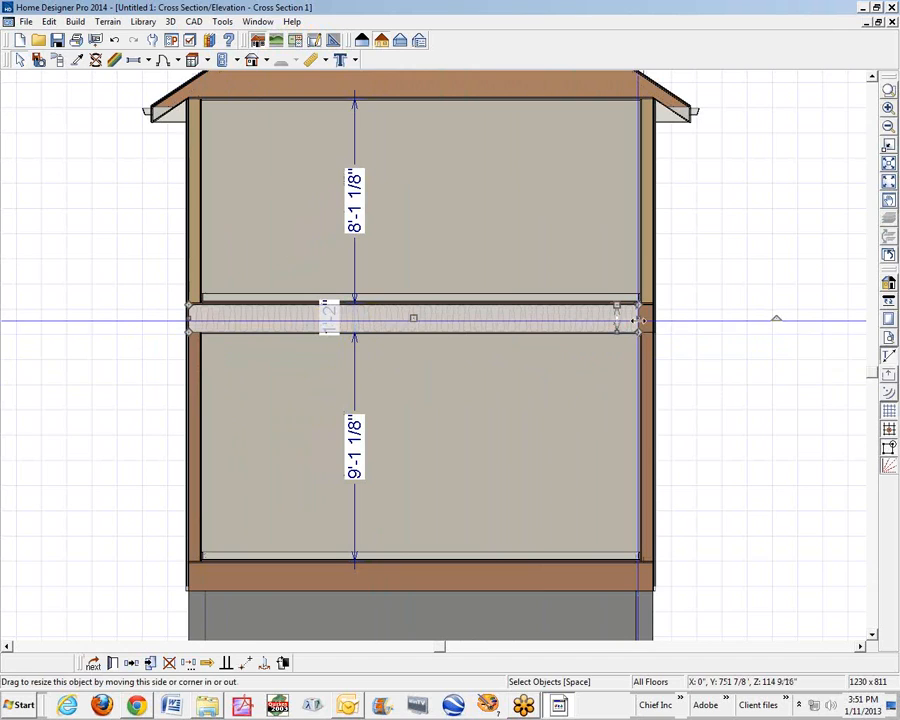
pyautogui.moveTo(643, 320)
pyautogui.mouseDown()
pyautogui.moveTo(664, 320)
pyautogui.moveTo(655, 320)
pyautogui.mouseUp()
pyautogui.click(736, 262)
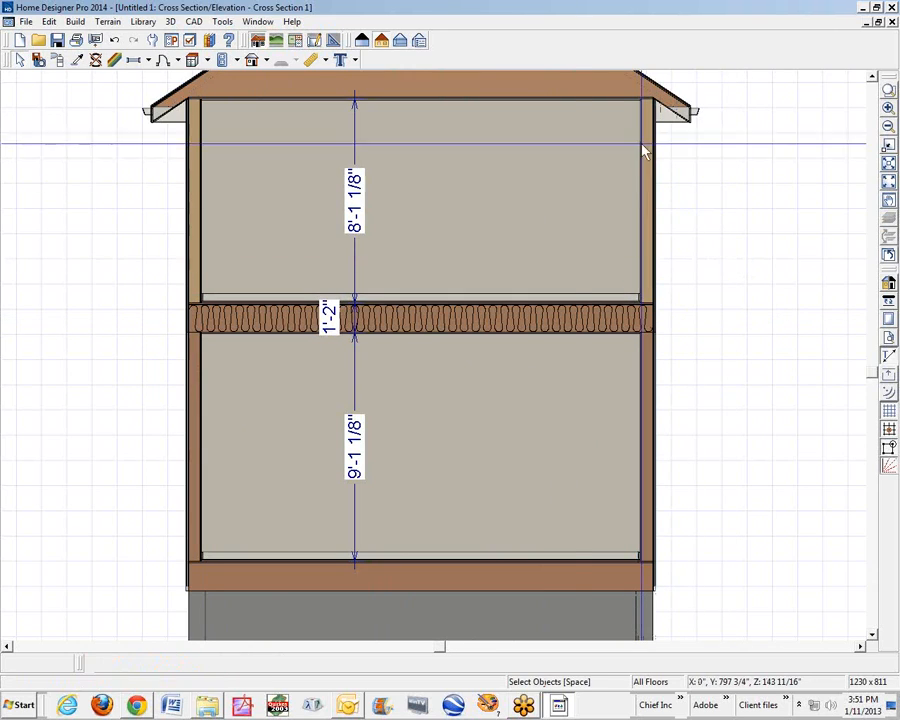
pyautogui.click(357, 62)
pyautogui.click(364, 94)
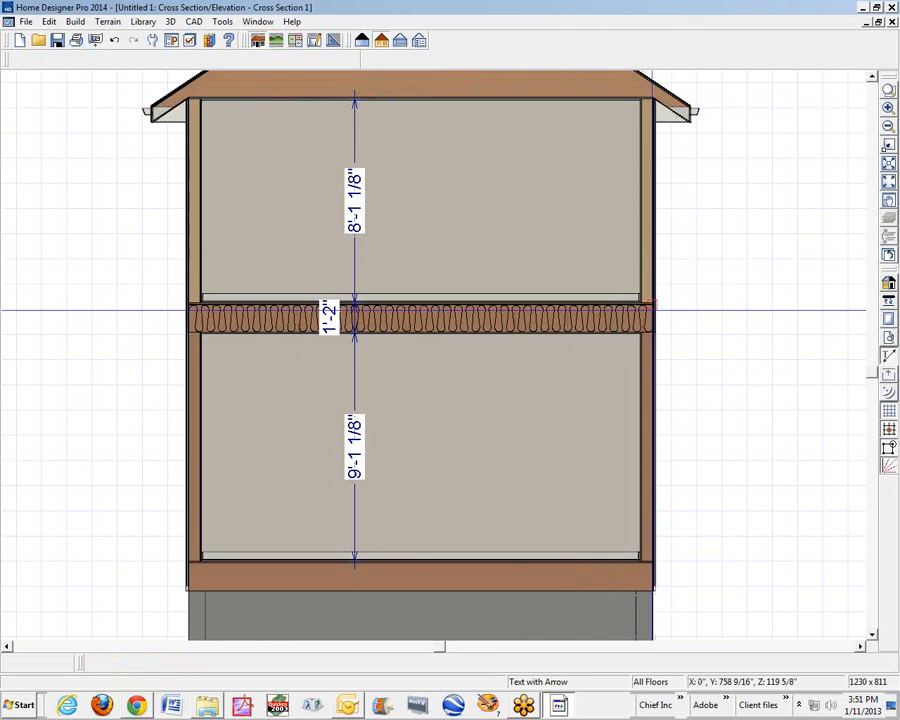
pyautogui.moveTo(591, 321)
pyautogui.mouseDown()
pyautogui.moveTo(655, 264)
pyautogui.moveTo(640, 271)
pyautogui.mouseUp()
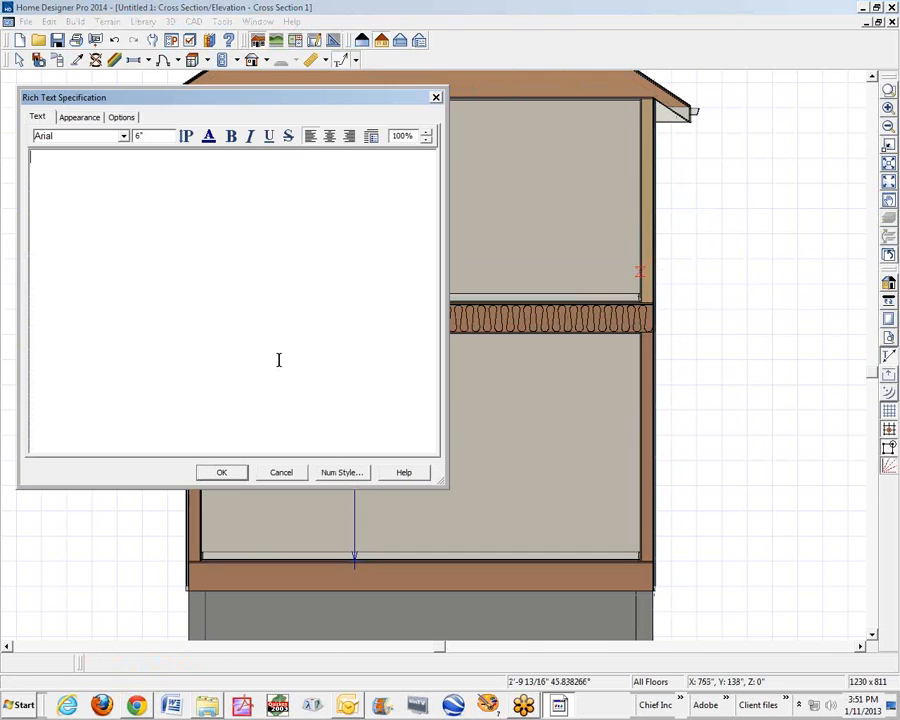
pyautogui.click(287, 473)
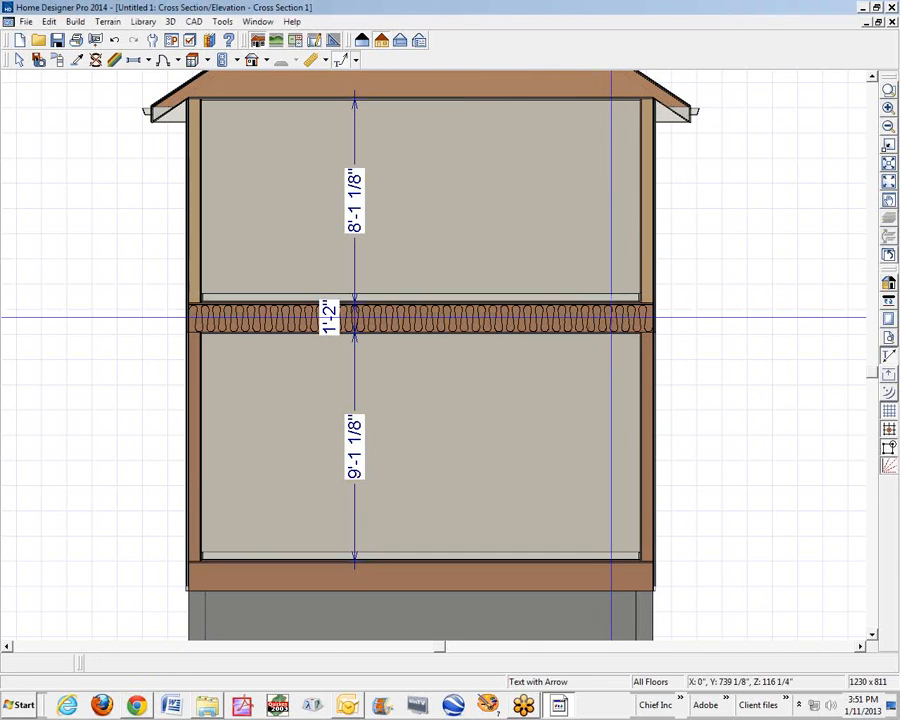
pyautogui.moveTo(655, 288); pyautogui.dragTo(673, 275)
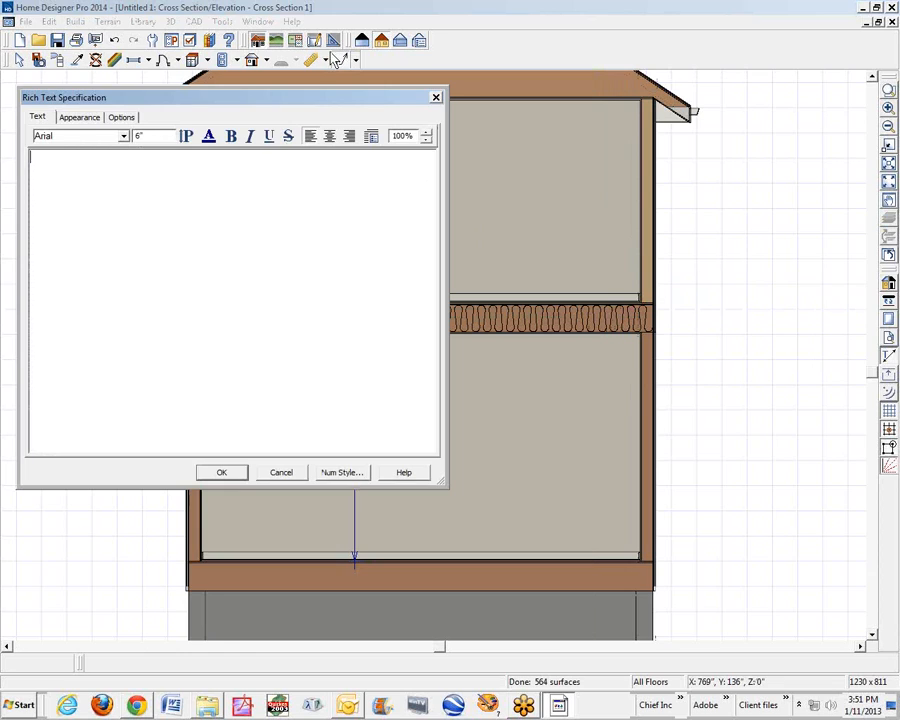
pyautogui.click(282, 473)
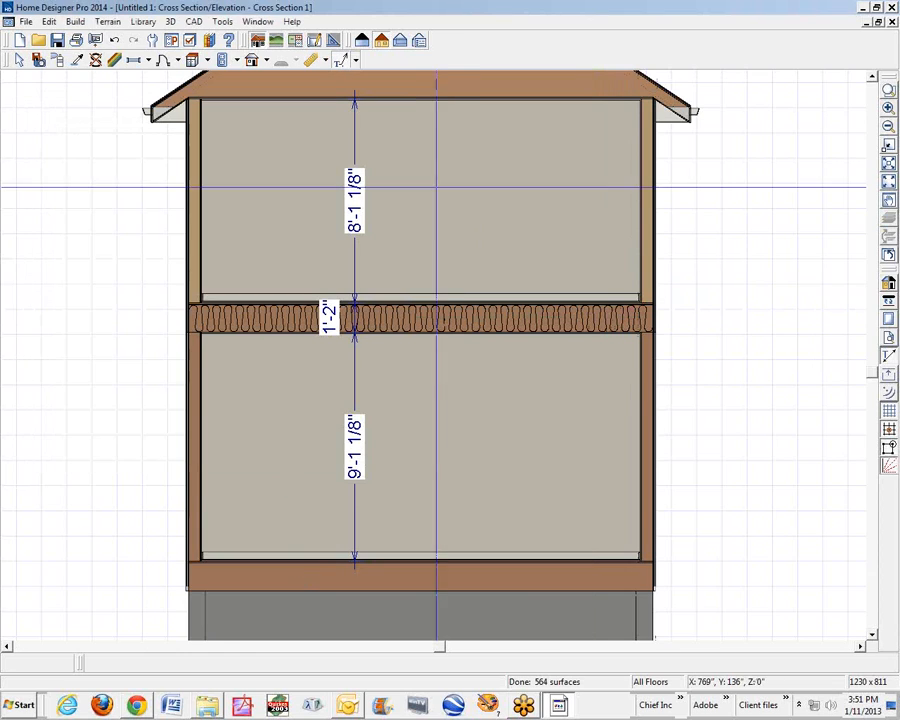
# Place a Text with Arrow note reading "R-33" outside the exterior wall, just above the insulated floor's level
pyautogui.click(355, 60)
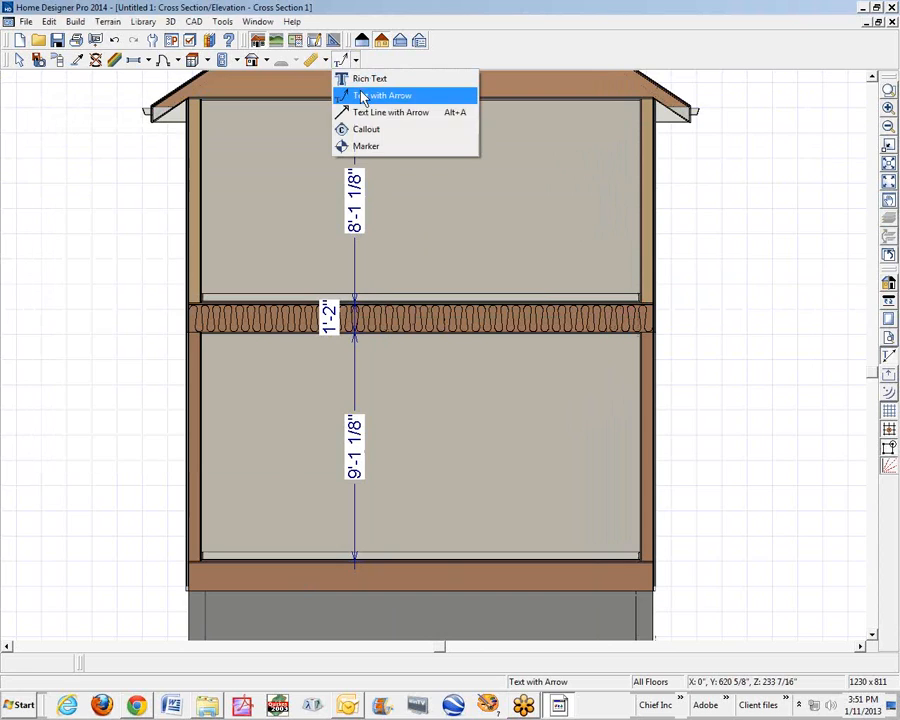
pyautogui.click(362, 100)
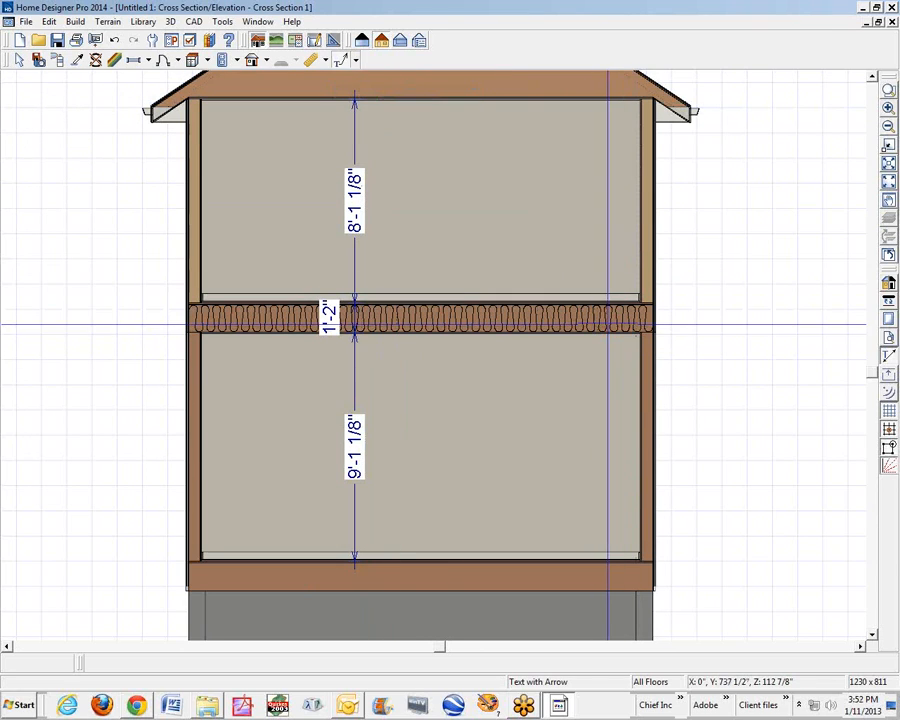
pyautogui.click(656, 287)
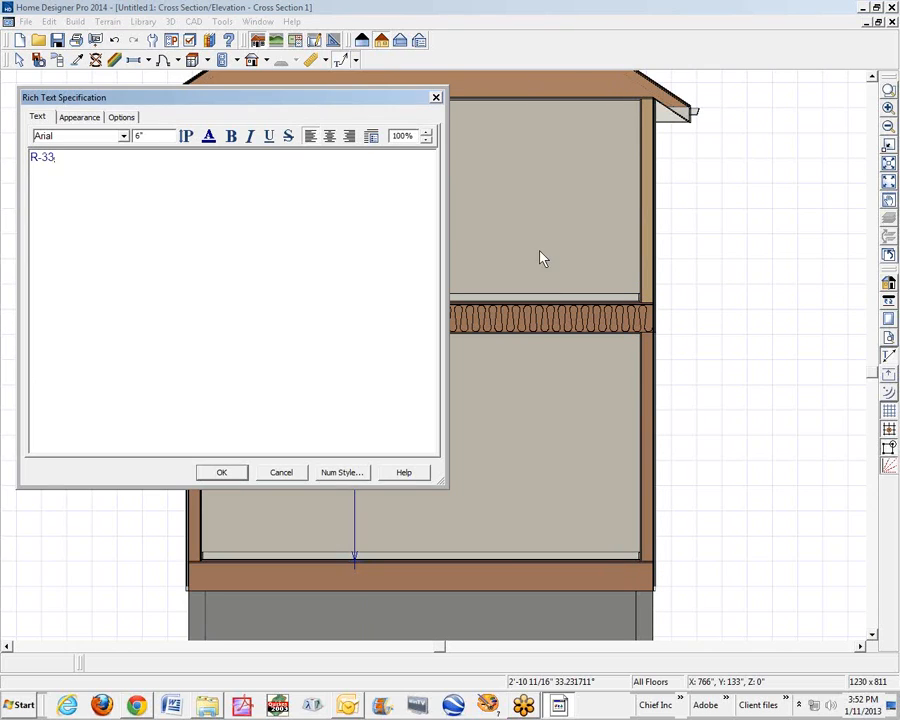
pyautogui.click(222, 474)
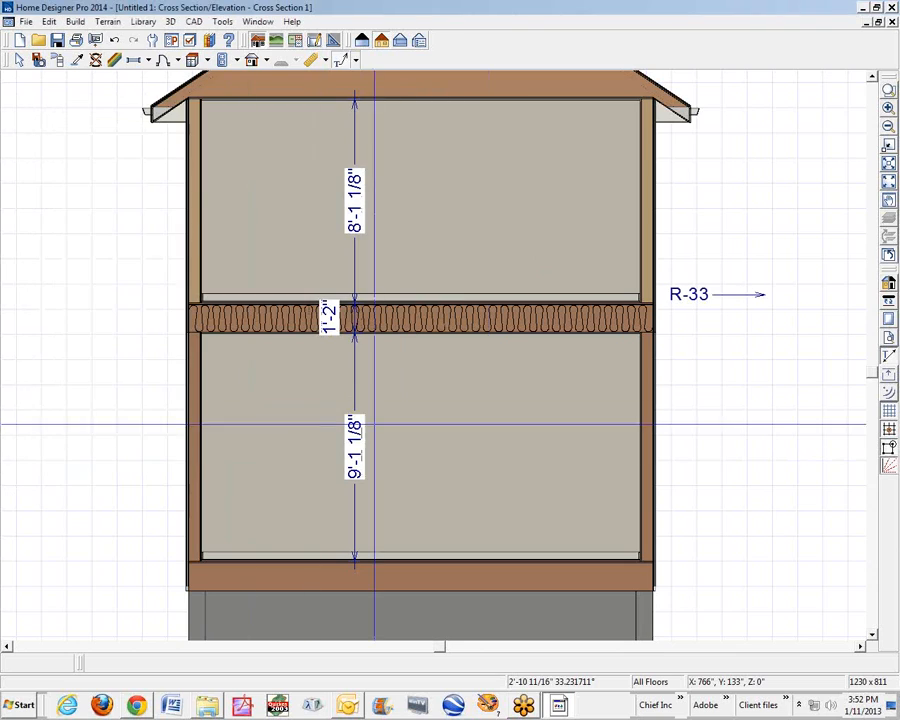
# Move the arrowhead of the R-33 note so it points into the end of the floor insulation
pyautogui.click(765, 295)
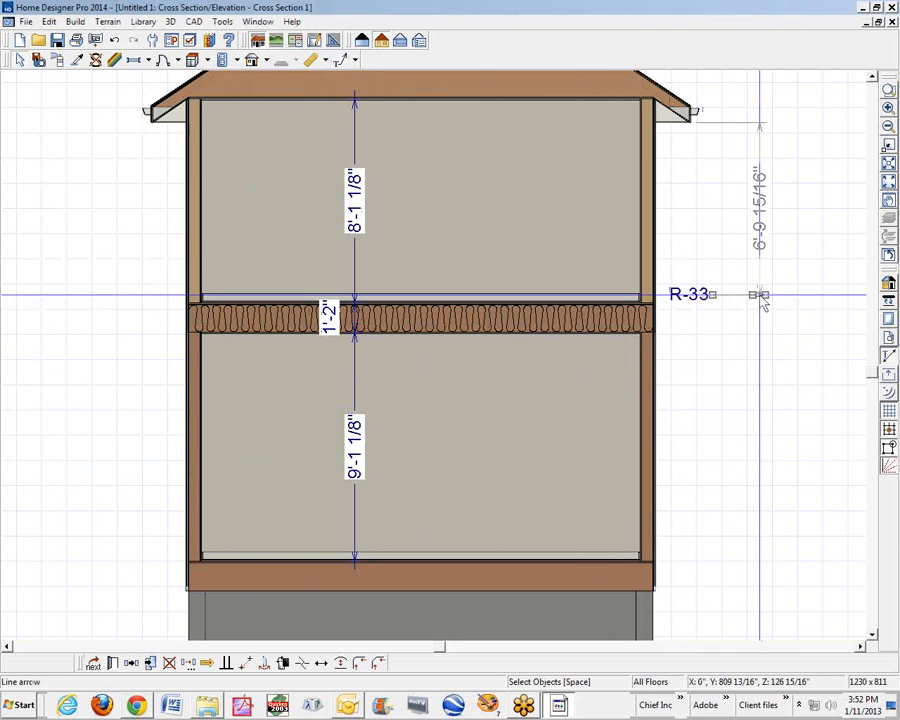
pyautogui.moveTo(765, 295); pyautogui.dragTo(624, 319)
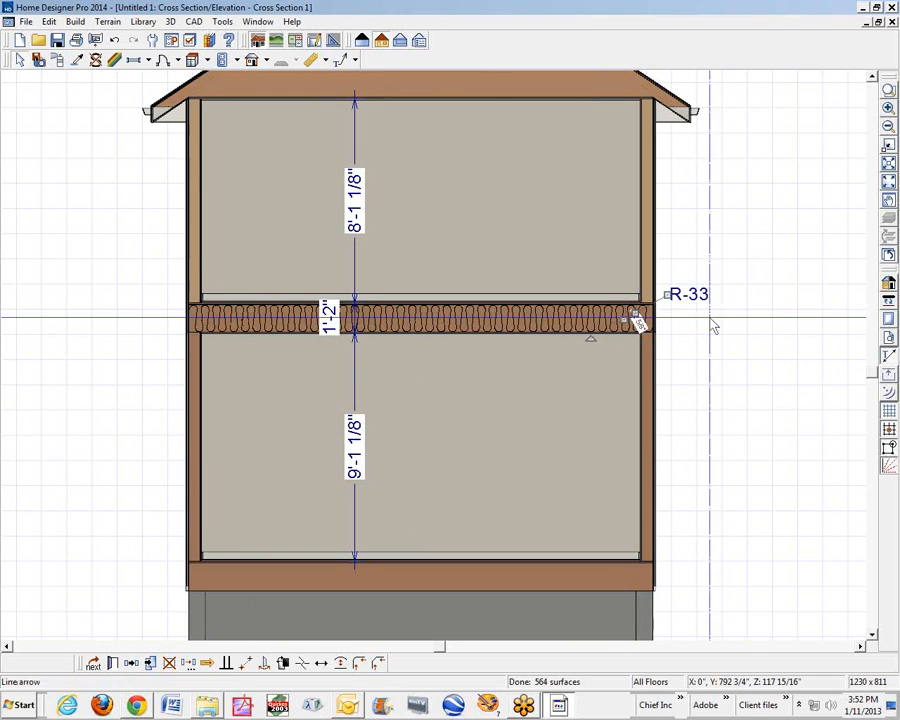
pyautogui.click(760, 311)
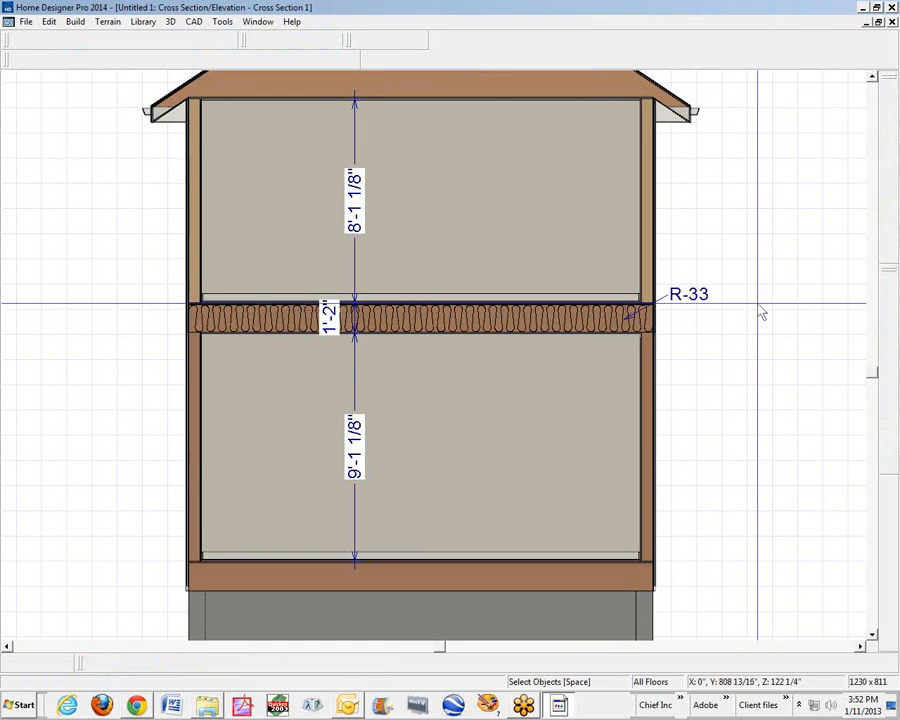
# Change the R-33 note's arrow type to a slim solid-filled arrowhead
pyautogui.doubleClick(640, 304)
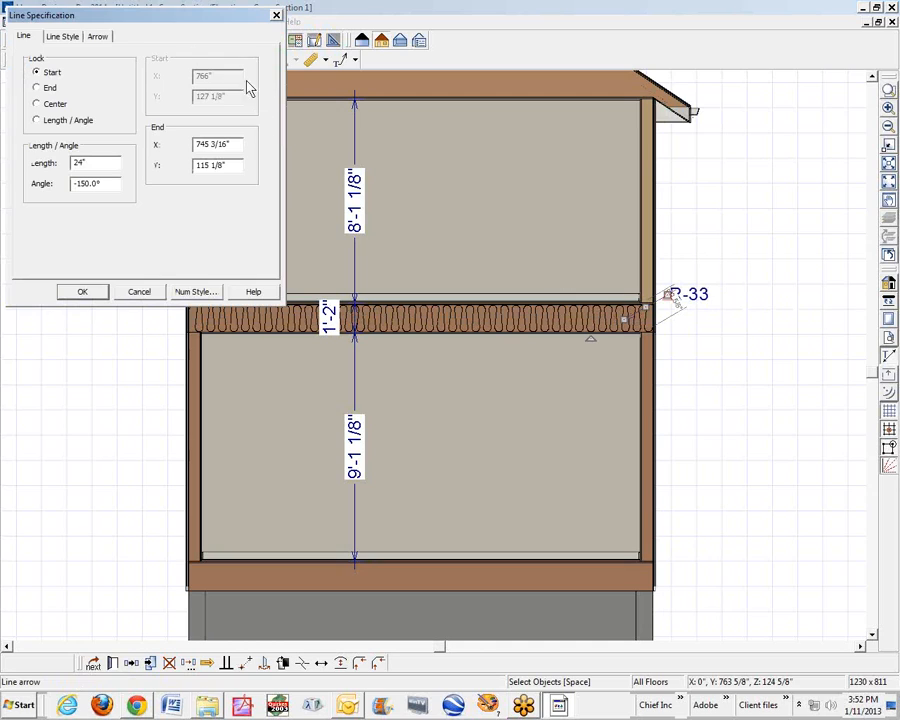
pyautogui.click(97, 37)
pyautogui.click(143, 78)
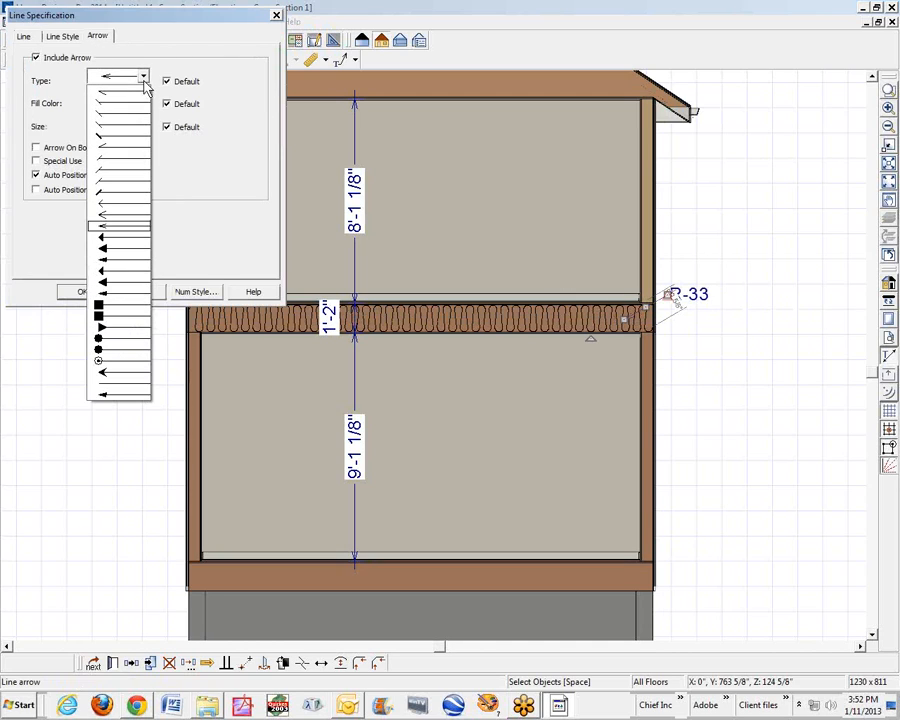
pyautogui.click(122, 262)
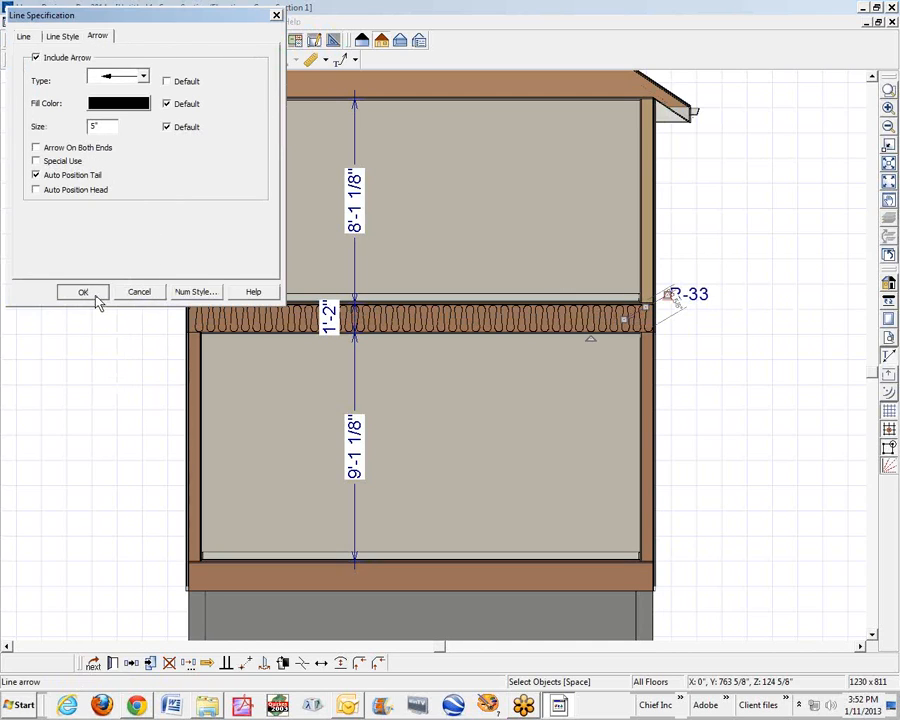
pyautogui.click(90, 294)
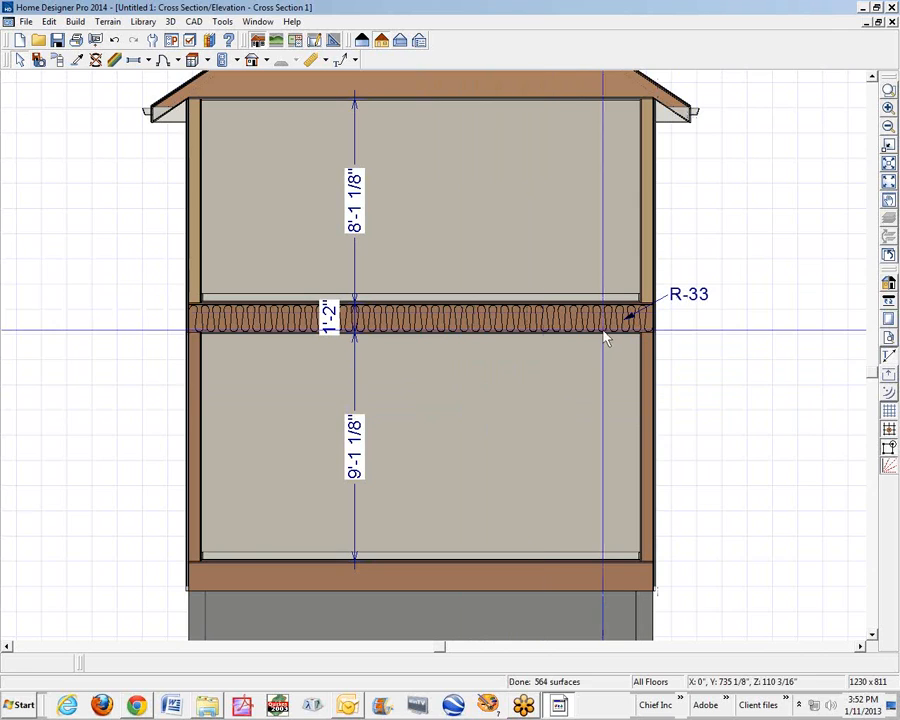
pyautogui.click(872, 77)
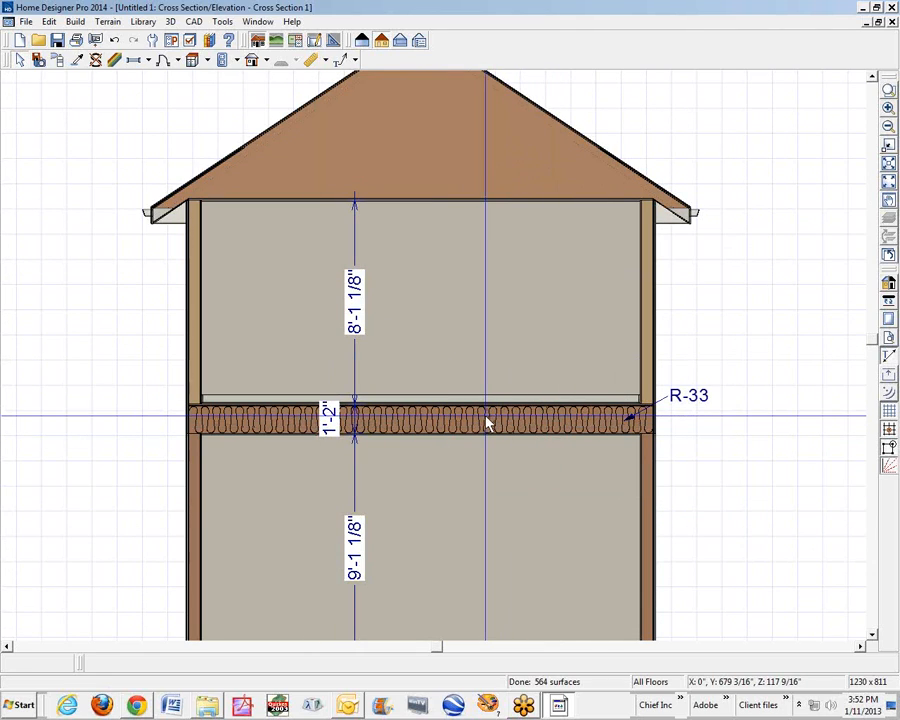
pyautogui.rightClick(526, 334)
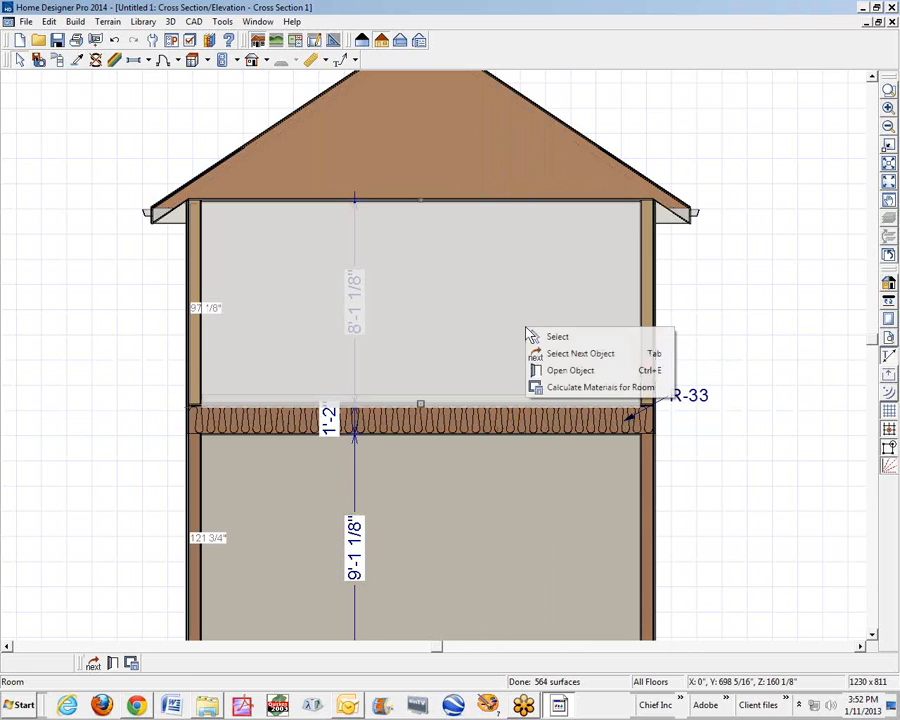
pyautogui.click(570, 370)
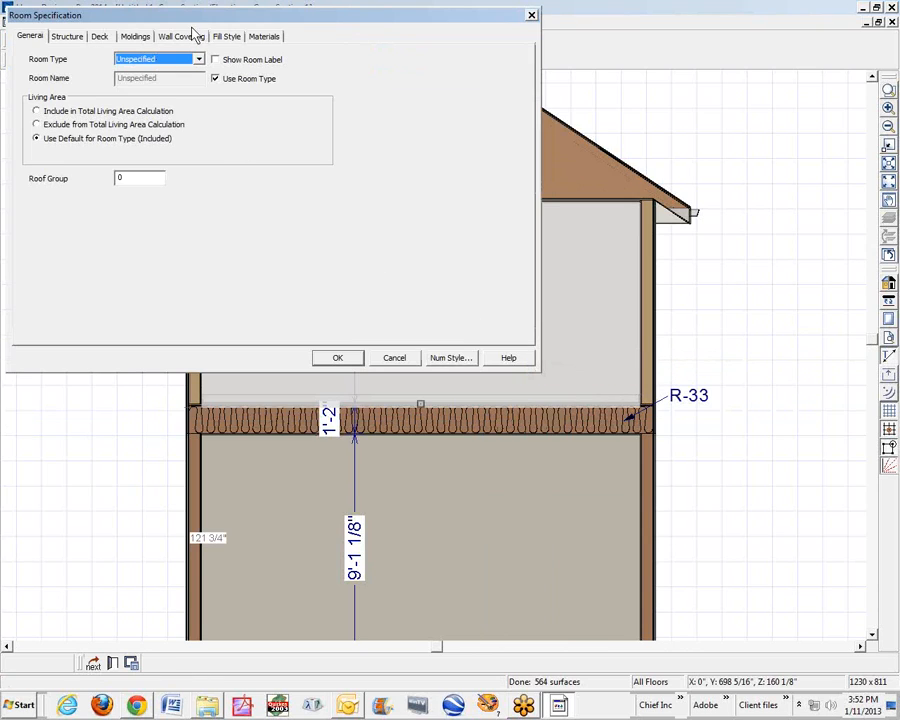
pyautogui.click(395, 358)
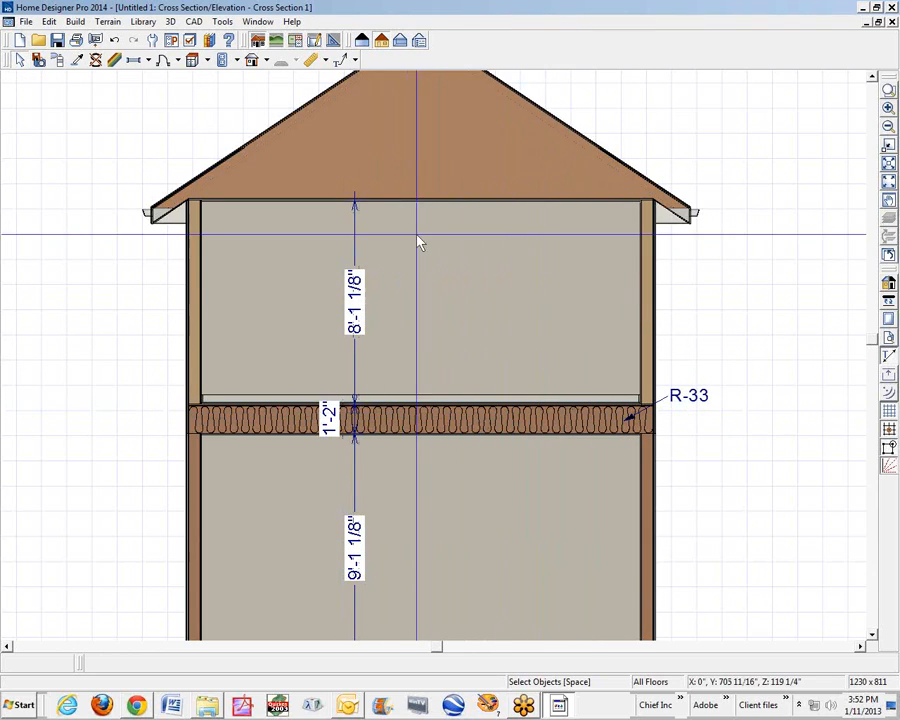
# Draw insulation in the attic directly above the second-floor ceiling and stretch it to about 17'-5 1/2", spanning between the exterior walls' inner faces
pyautogui.click(197, 24)
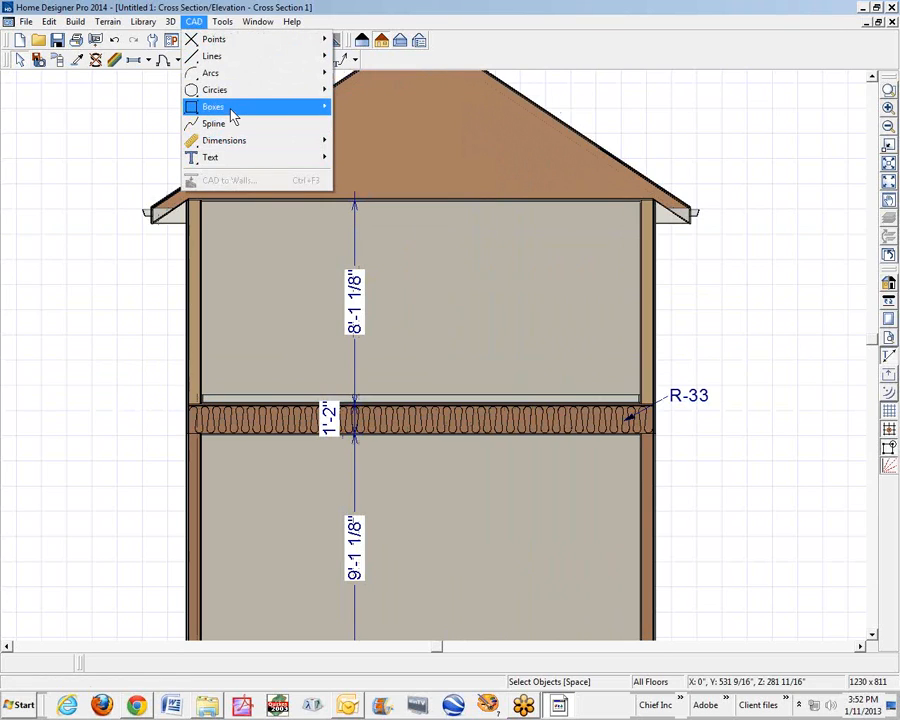
pyautogui.moveTo(232, 114)
pyautogui.click(384, 158)
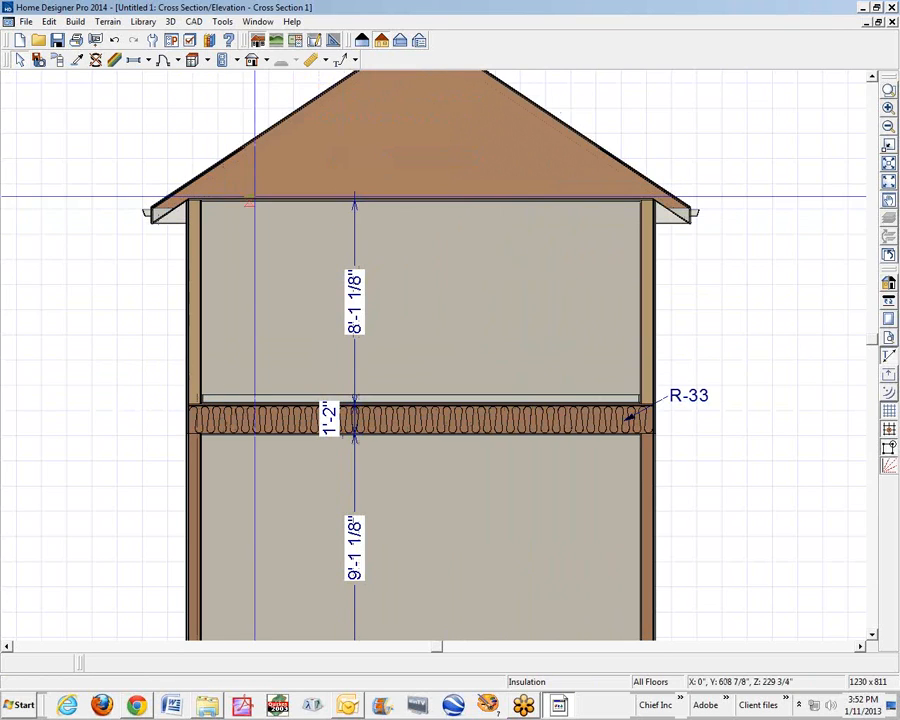
pyautogui.moveTo(316, 190); pyautogui.dragTo(640, 190)
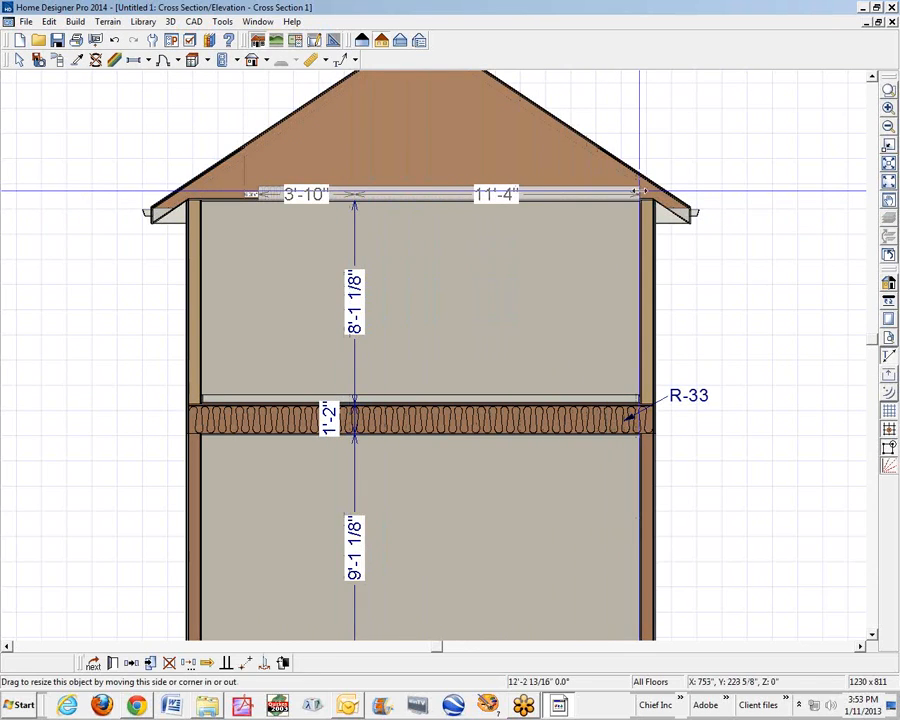
pyautogui.moveTo(261, 191); pyautogui.dragTo(192, 190)
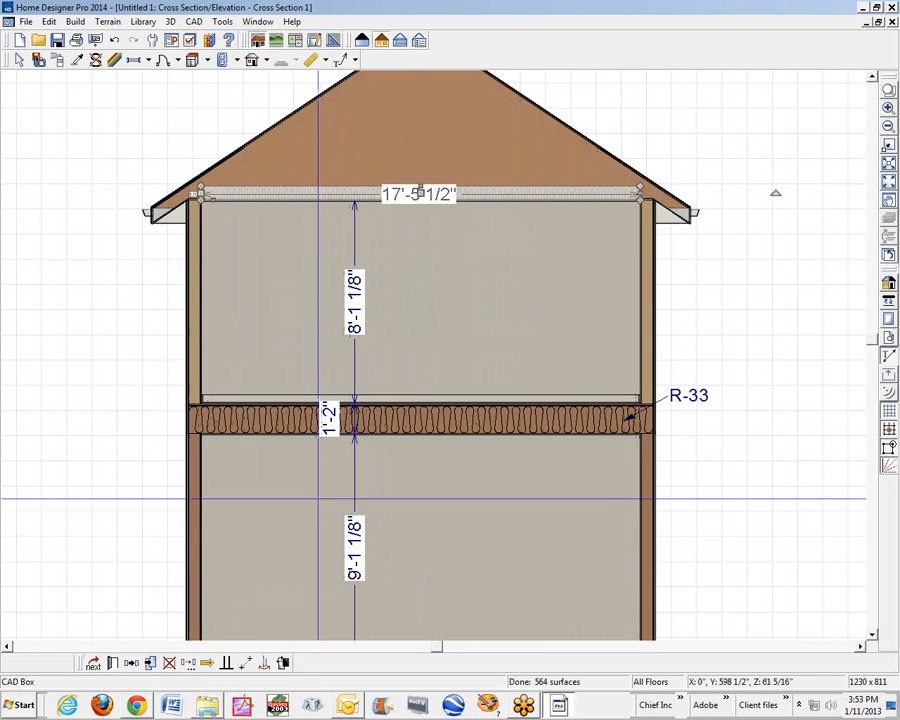
pyautogui.press('space')
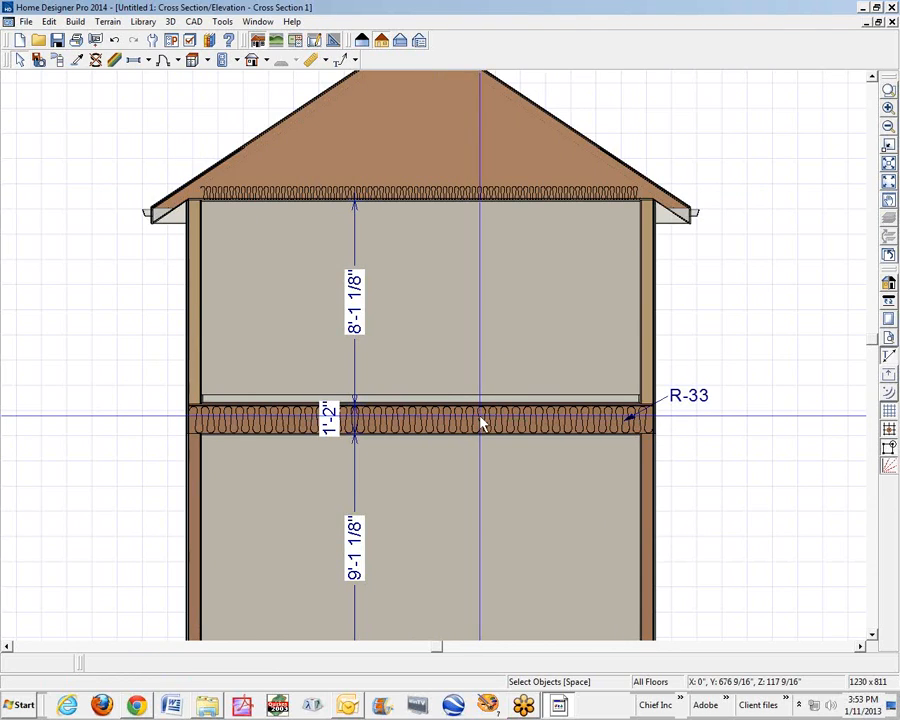
# Copy the R-33 note up to the attic insulation near the eave and change the copy's text to "R-24"
pyautogui.click(678, 402)
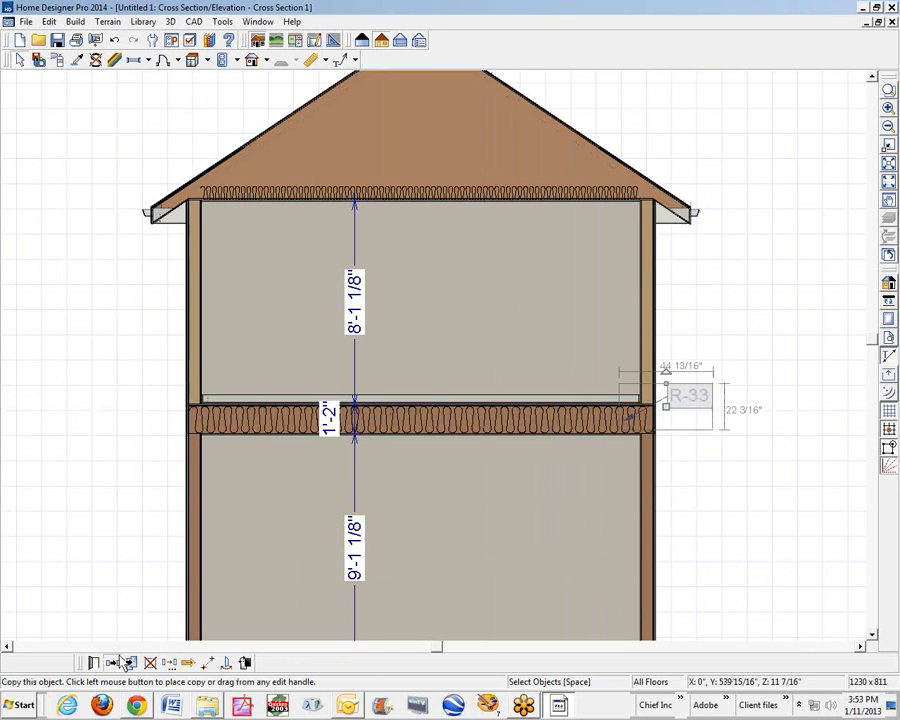
pyautogui.click(121, 664)
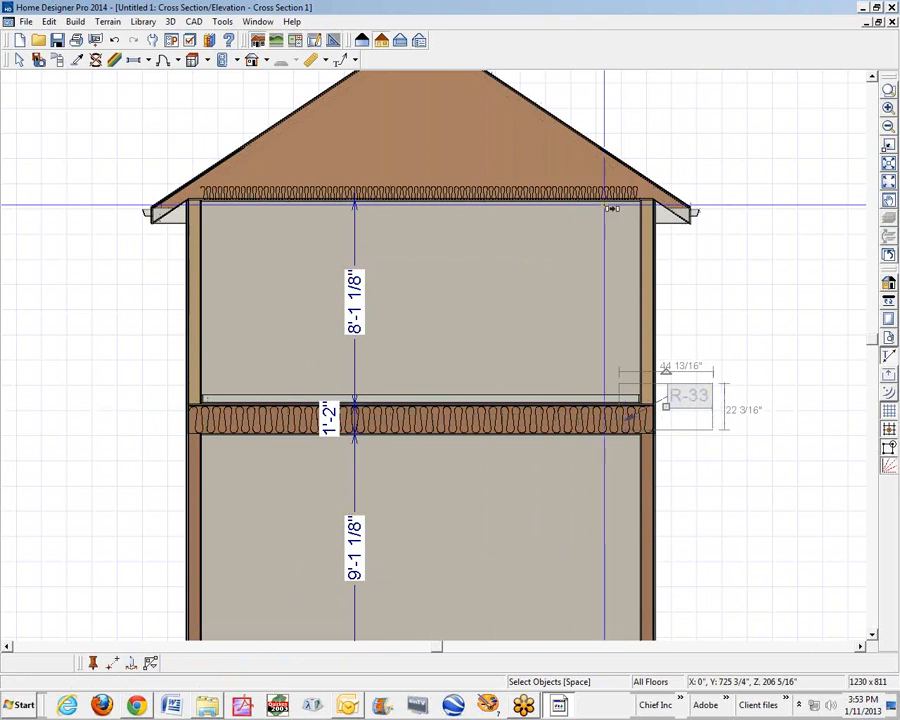
pyautogui.click(653, 133)
pyautogui.moveTo(654, 176); pyautogui.dragTo(654, 176)
pyautogui.click(705, 177)
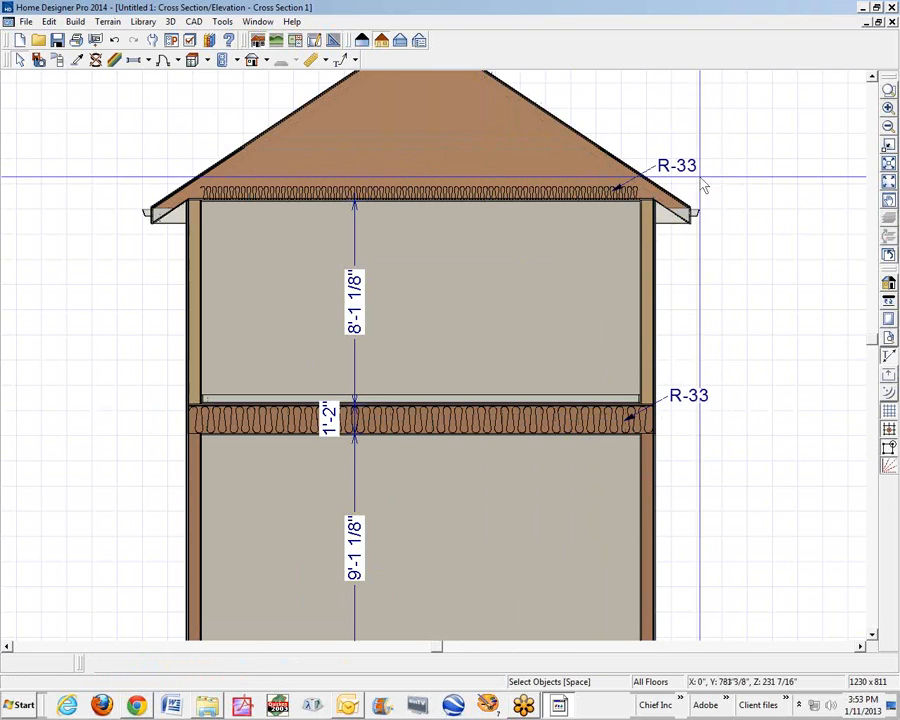
pyautogui.doubleClick(689, 161)
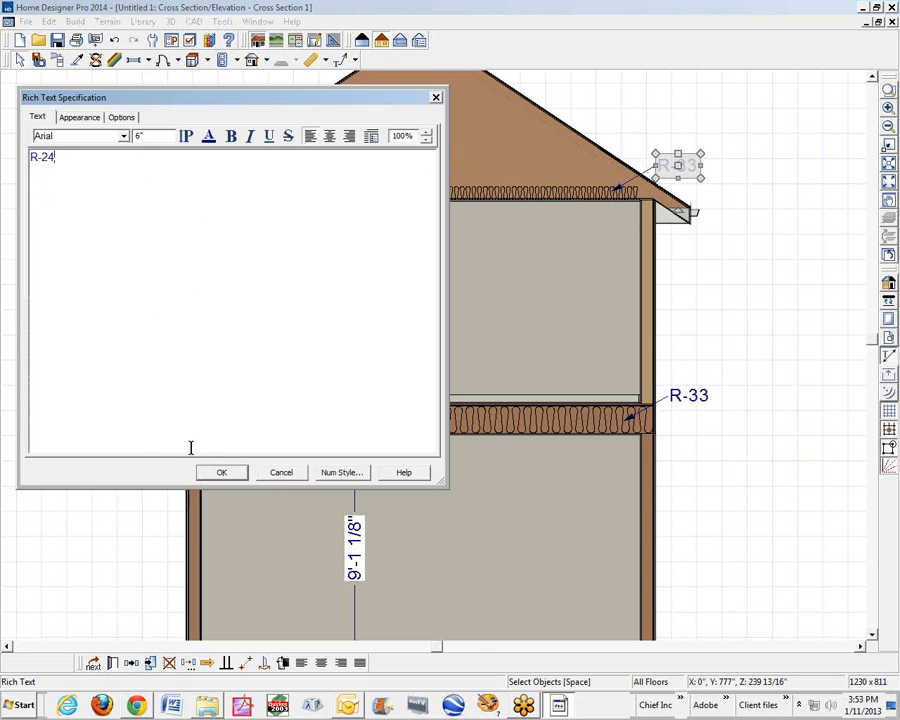
pyautogui.click(220, 474)
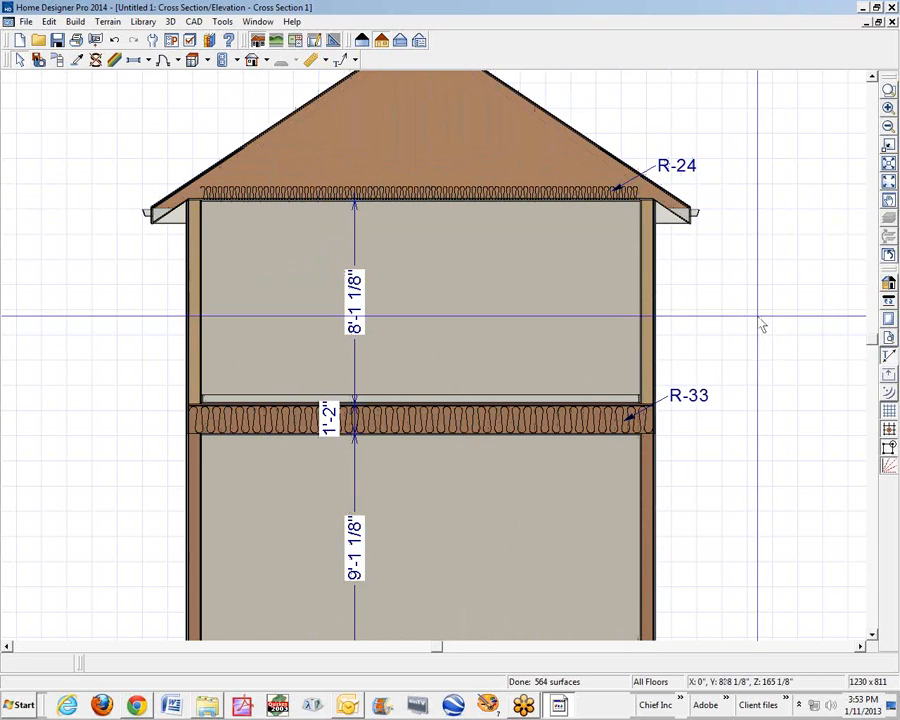
pyautogui.scroll(-1, 736, 311)
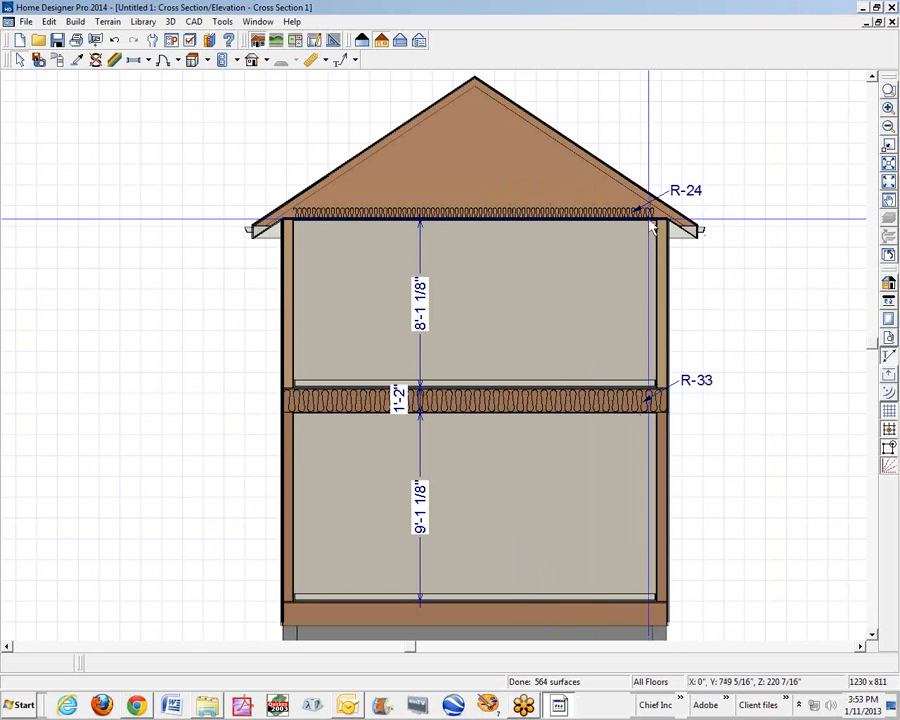
pyautogui.click(24, 22)
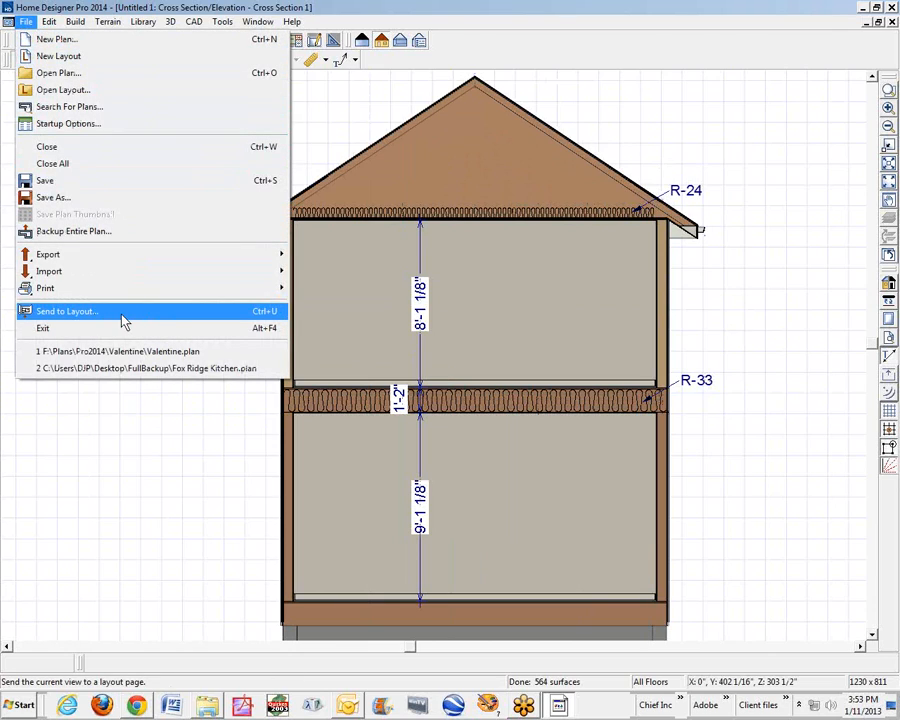
pyautogui.click(185, 412)
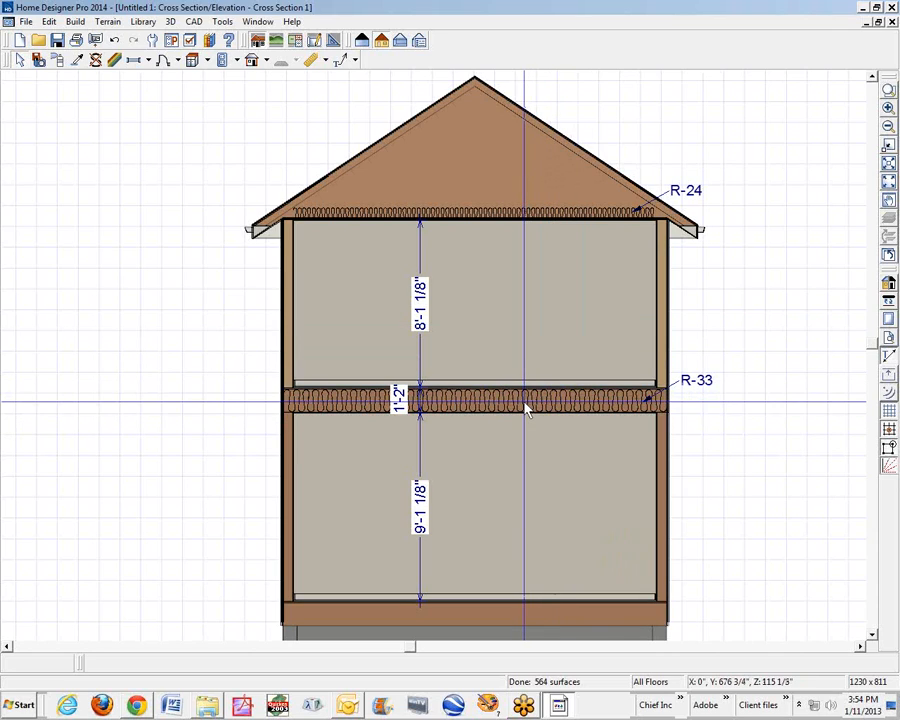
# Examine the framing settings for the second-floor subfloor, including joist spacing and floor structure layer thicknesses, without changing them
pyautogui.click(75, 21)
pyautogui.moveTo(98, 178)
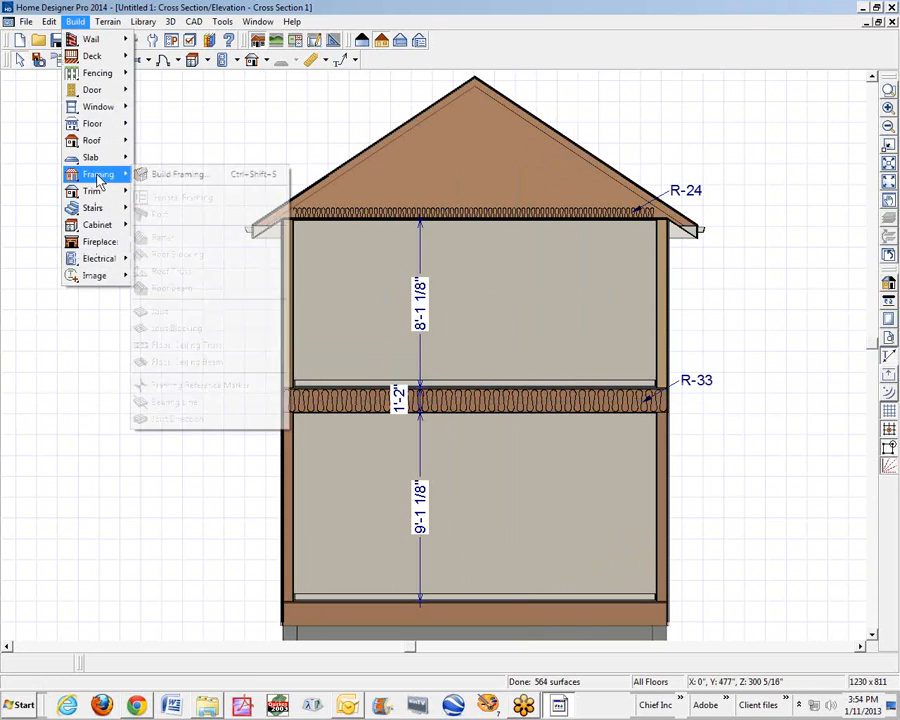
pyautogui.click(182, 175)
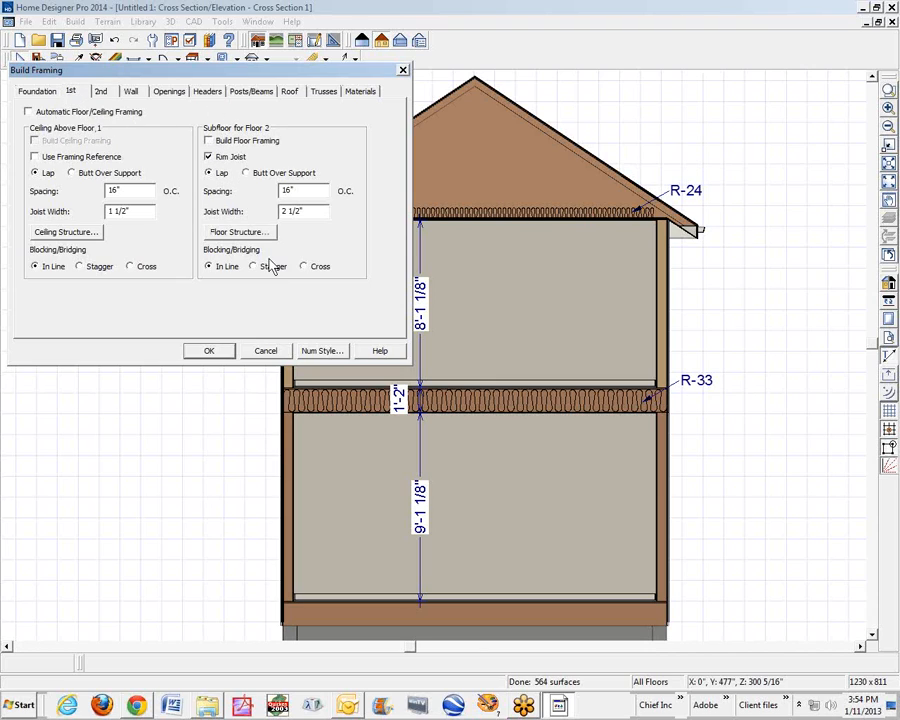
pyautogui.click(241, 236)
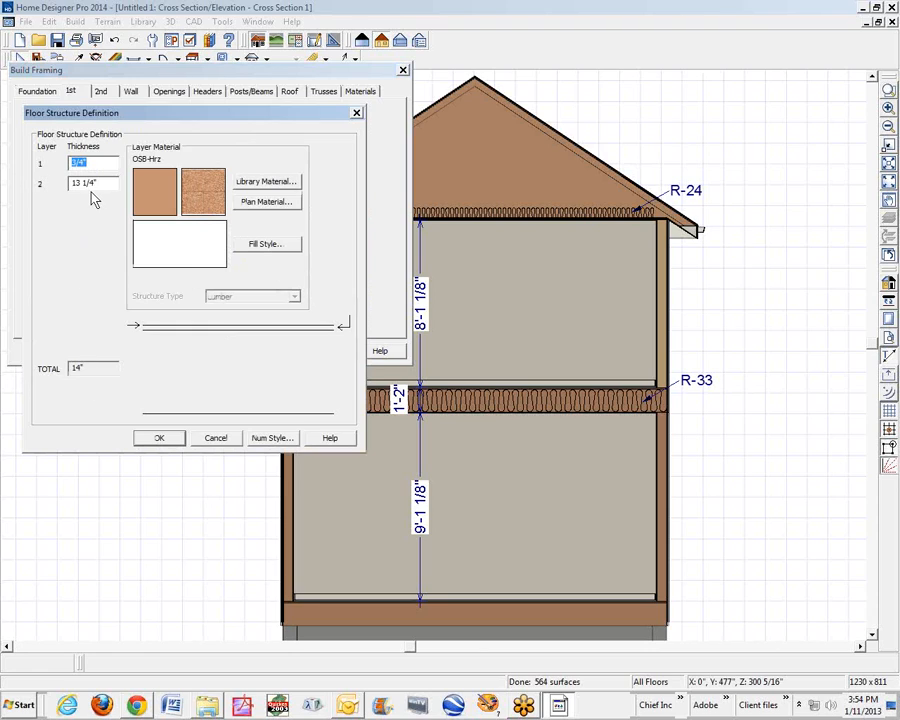
pyautogui.click(216, 438)
pyautogui.click(266, 352)
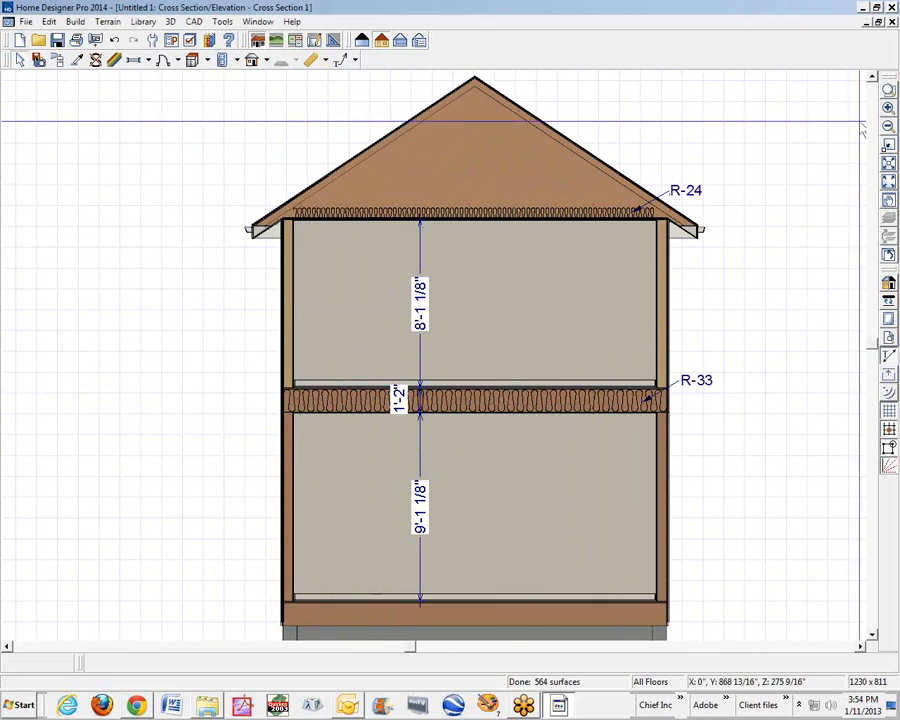
# Place a copy of the R-33 note above the original and extend its arrowhead into the second-floor framing, inward of the original's arrowhead
pyautogui.moveTo(225, 372)
pyautogui.mouseDown()
pyautogui.moveTo(589, 392)
pyautogui.moveTo(753, 460)
pyautogui.moveTo(840, 474)
pyautogui.mouseUp()
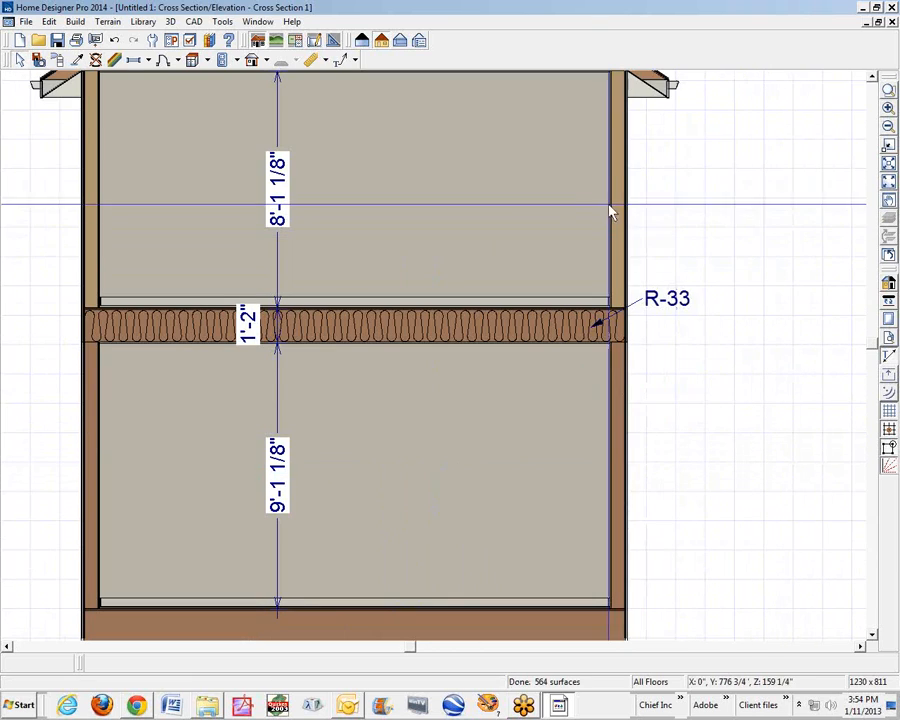
pyautogui.click(652, 298)
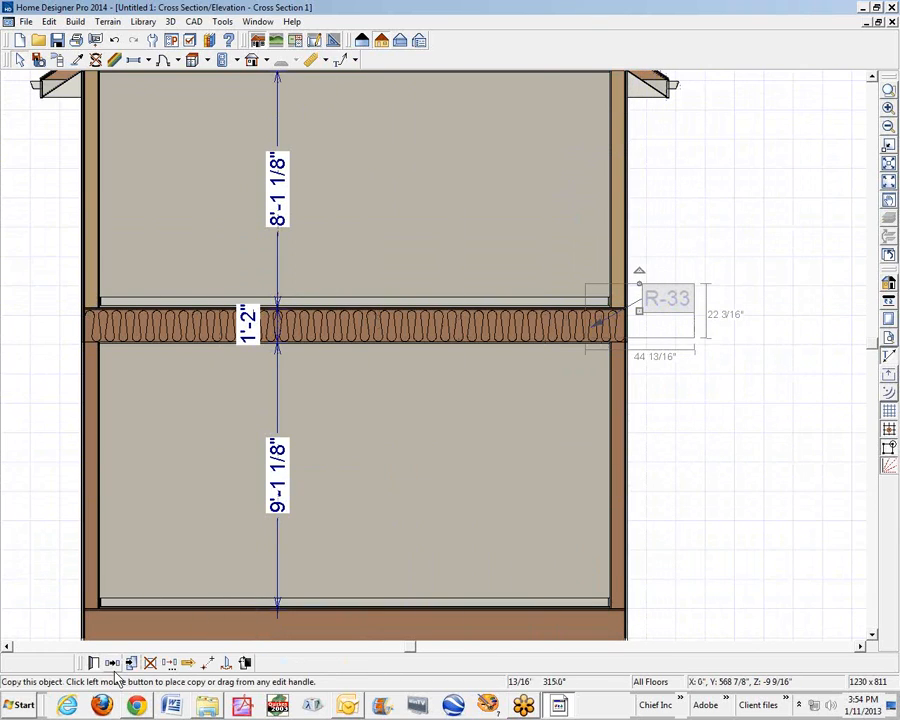
pyautogui.click(113, 664)
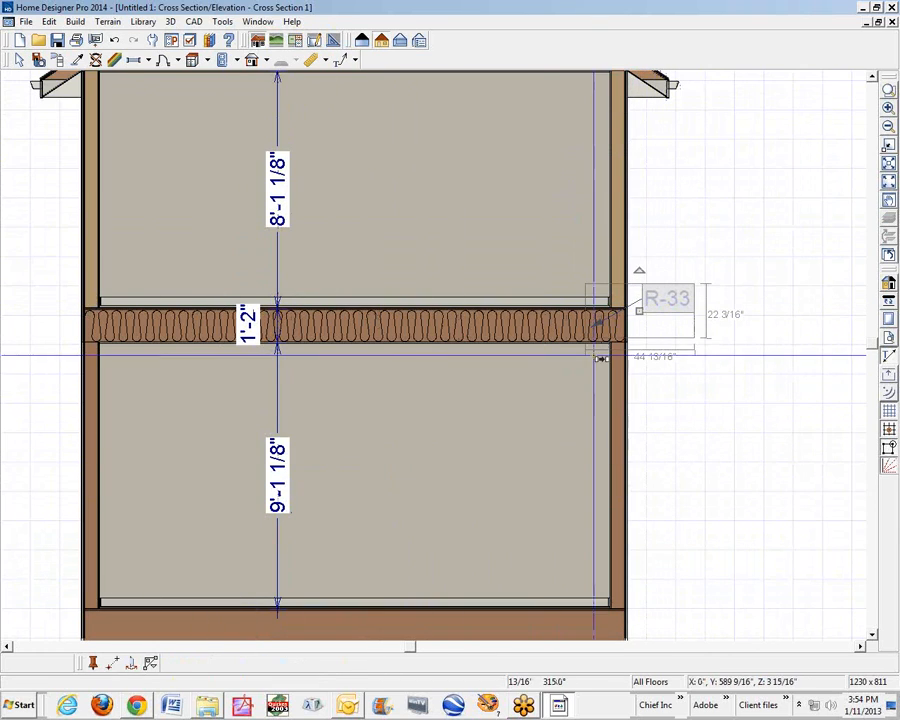
pyautogui.click(645, 251)
pyautogui.press('Escape')
pyautogui.click(641, 255)
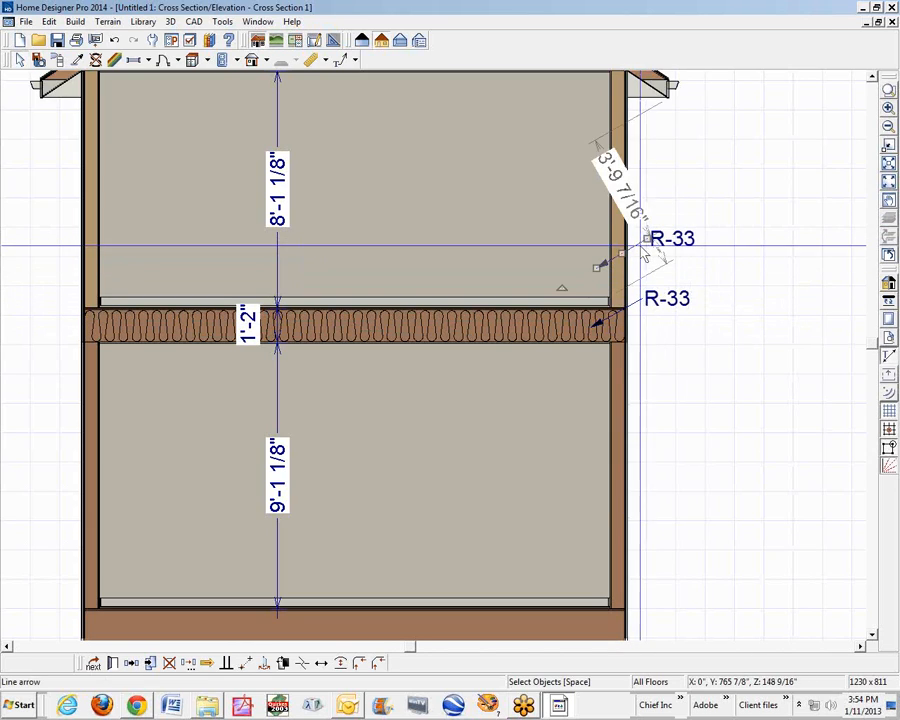
pyautogui.moveTo(596, 268); pyautogui.dragTo(504, 318)
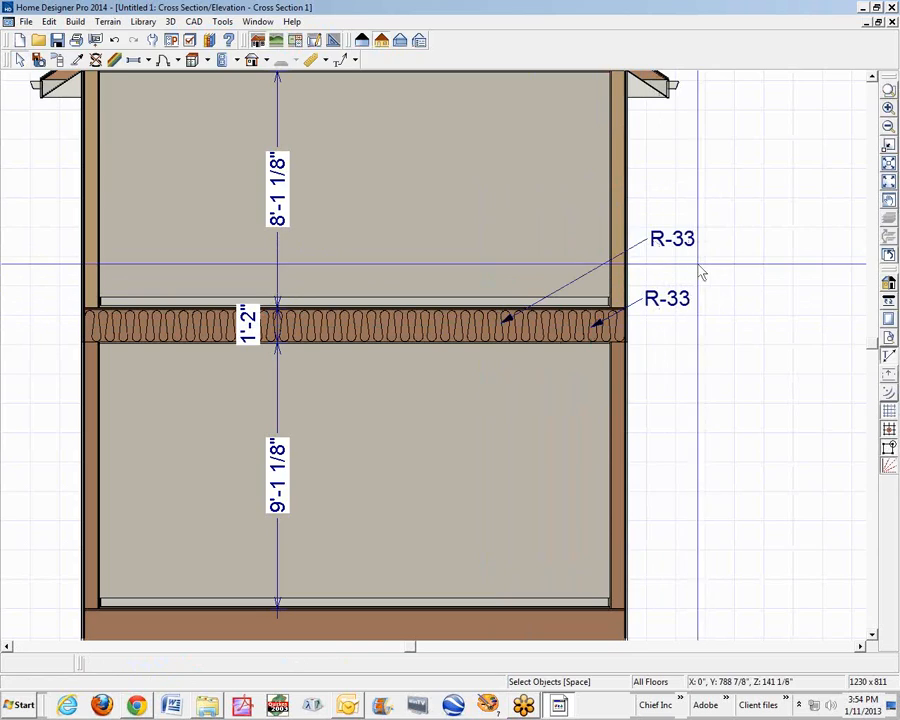
# Change the upper copied note's text to "13.25" I-BEAMS 16" O.C."
pyautogui.doubleClick(672, 238)
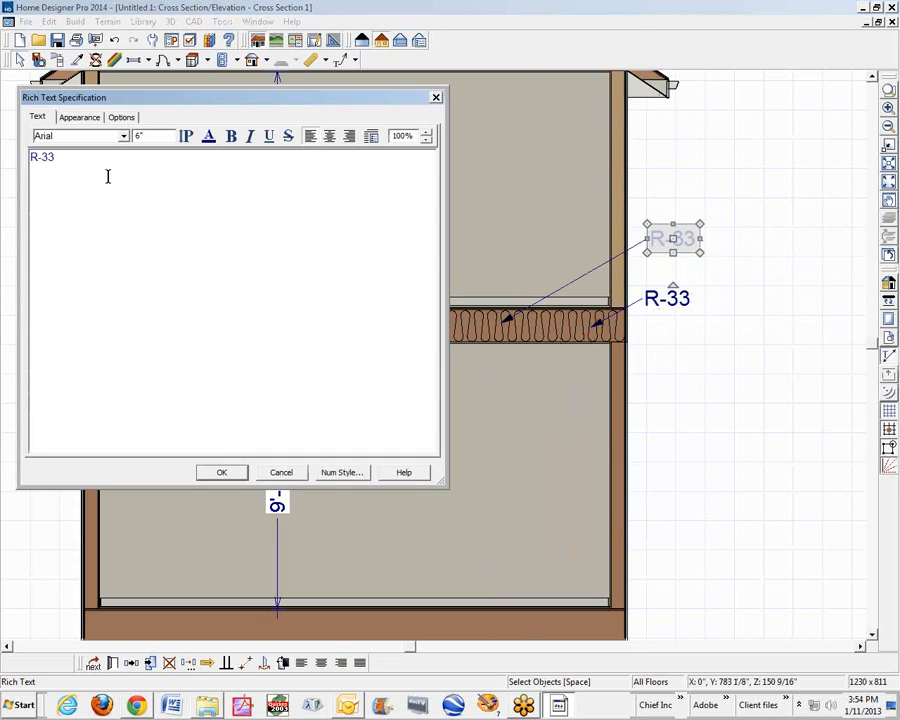
pyautogui.moveTo(120, 169); pyautogui.dragTo(3, 155)
pyautogui.write('13.25" I-BEAMS 16" O.C.')
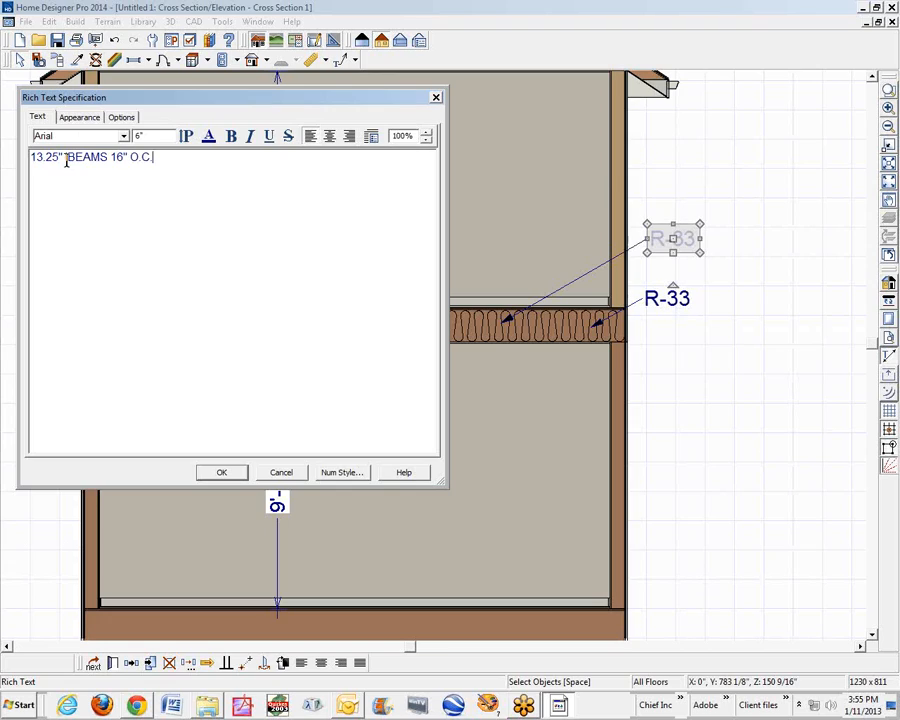
pyautogui.write('I-')
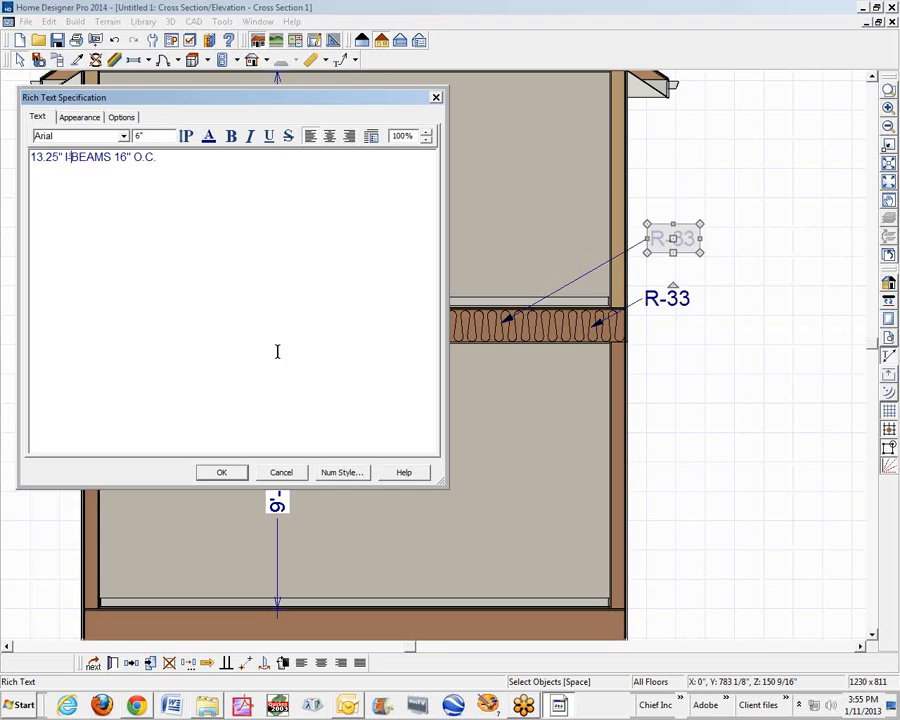
pyautogui.click(230, 475)
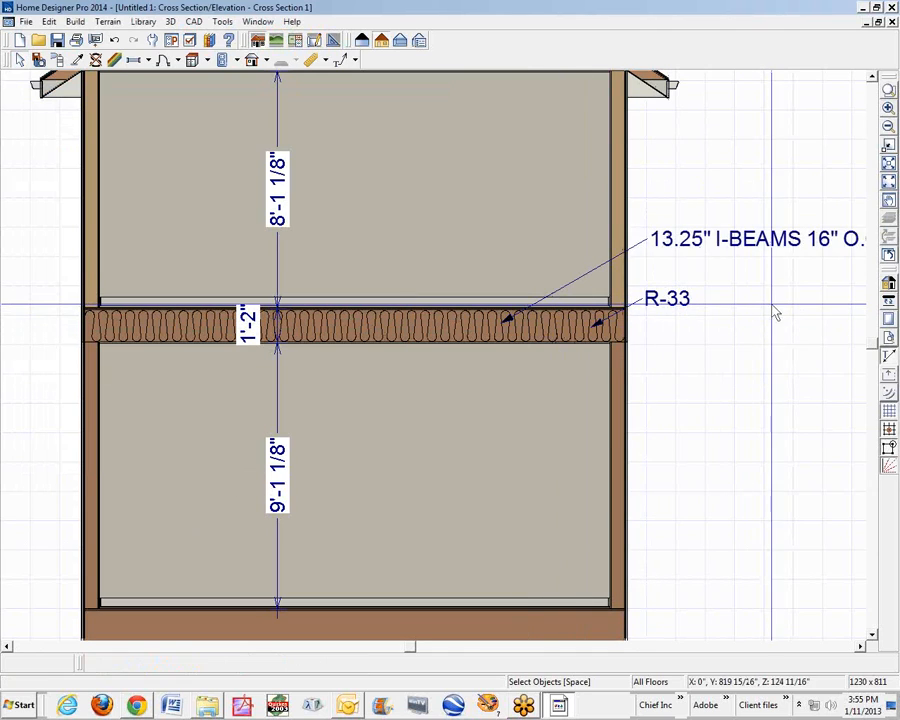
# Draw a rectangular polyline about 1'-2" tall in the open second-floor room above the insulated floor framing
pyautogui.click(888, 126)
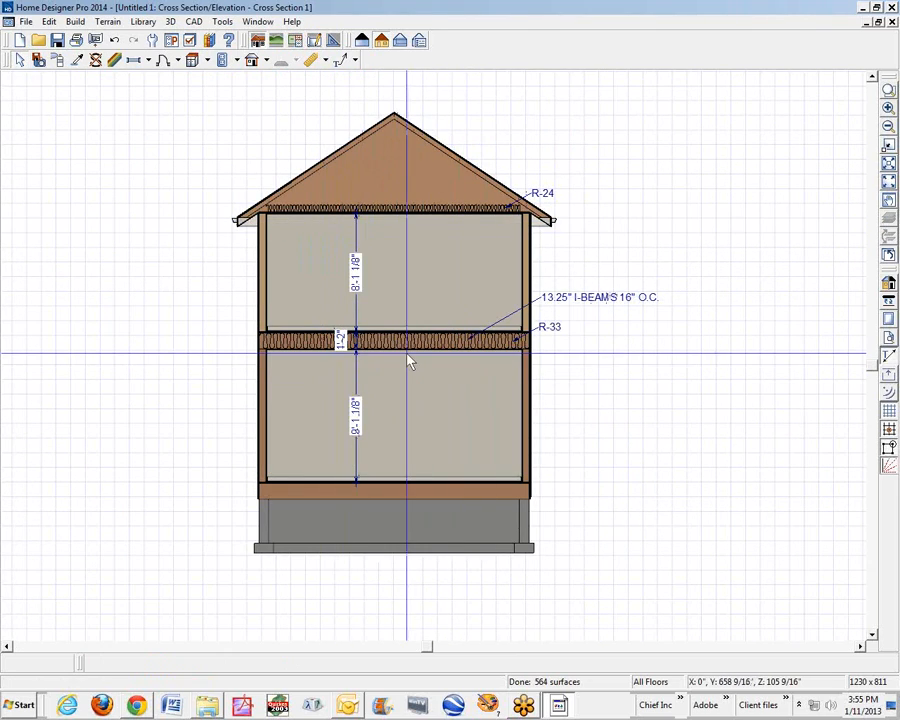
pyautogui.scroll(2, 431, 342)
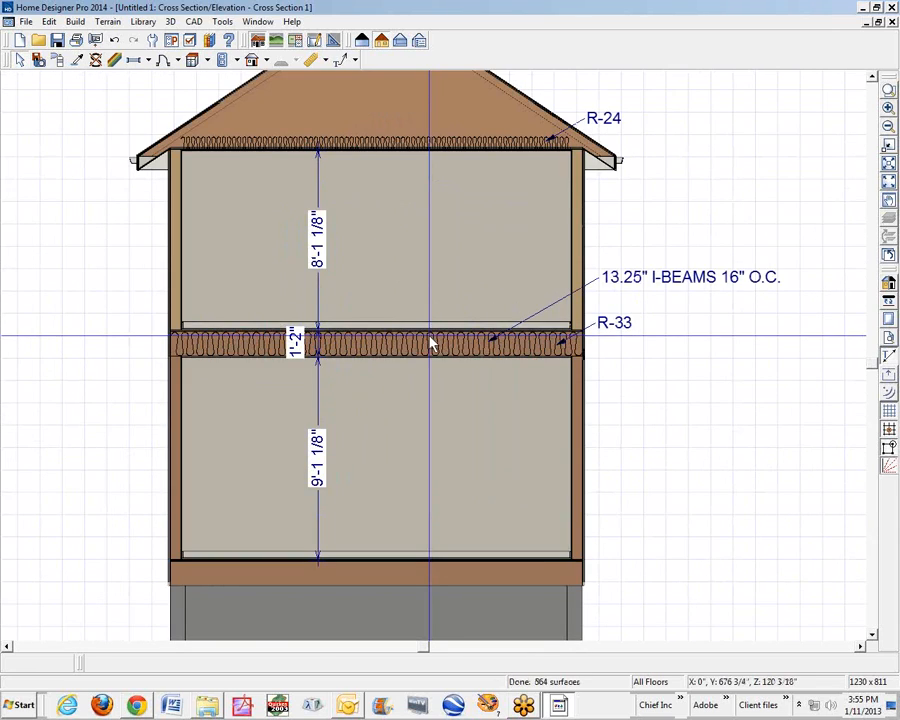
pyautogui.scroll(2, 402, 414)
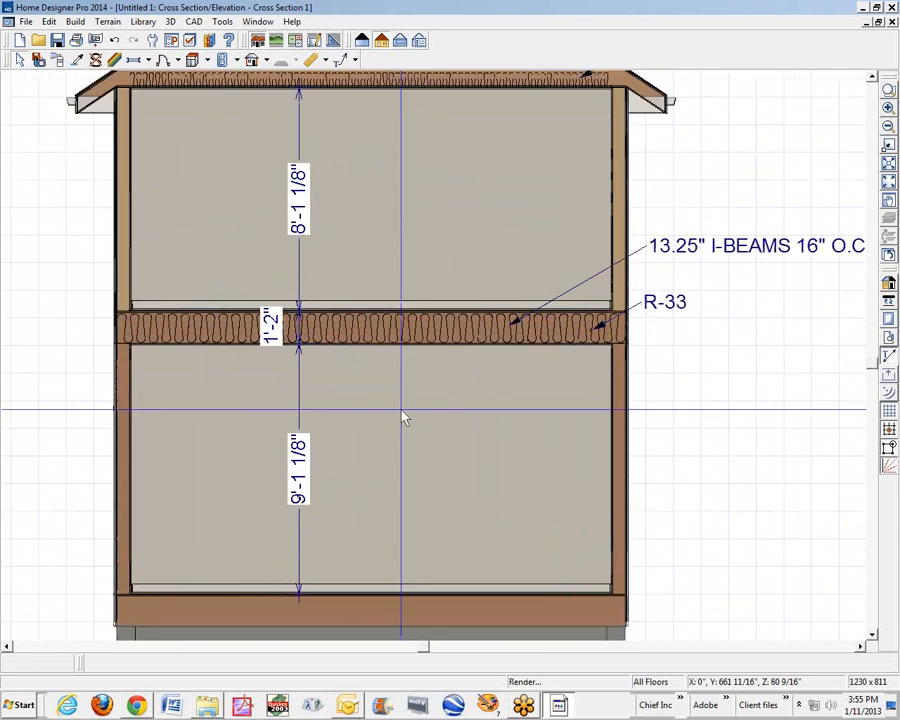
pyautogui.scroll(-1, 255, 407)
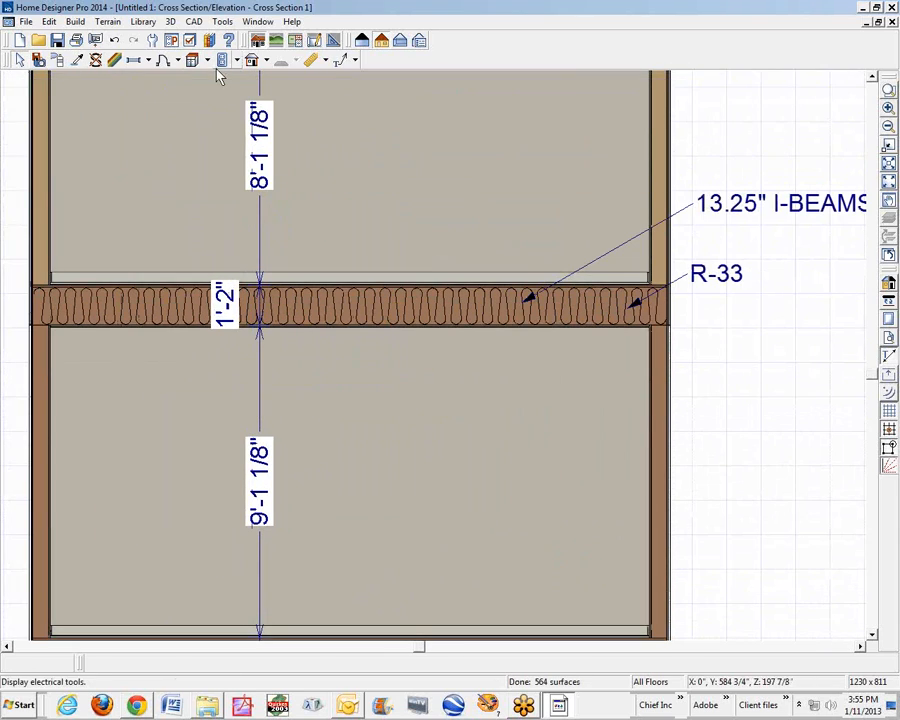
pyautogui.click(193, 21)
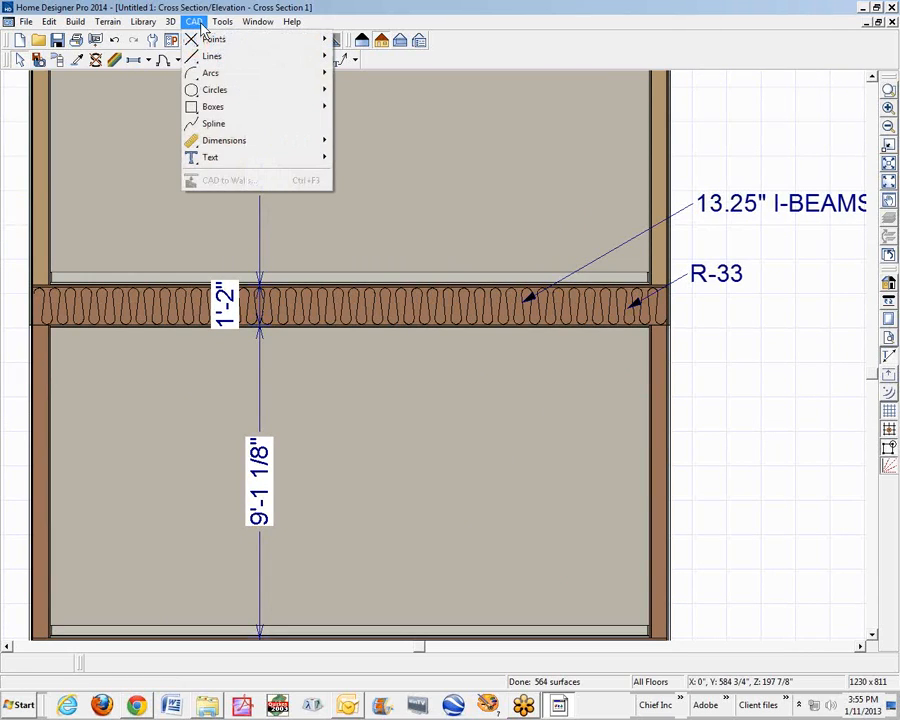
pyautogui.moveTo(233, 108)
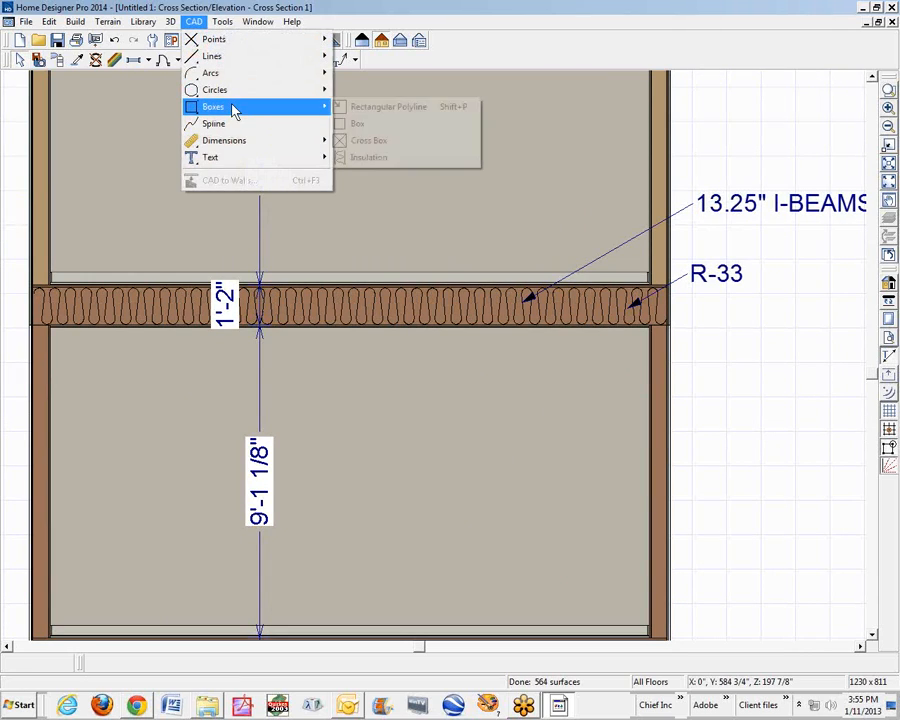
pyautogui.click(344, 106)
pyautogui.moveTo(346, 162); pyautogui.dragTo(462, 201)
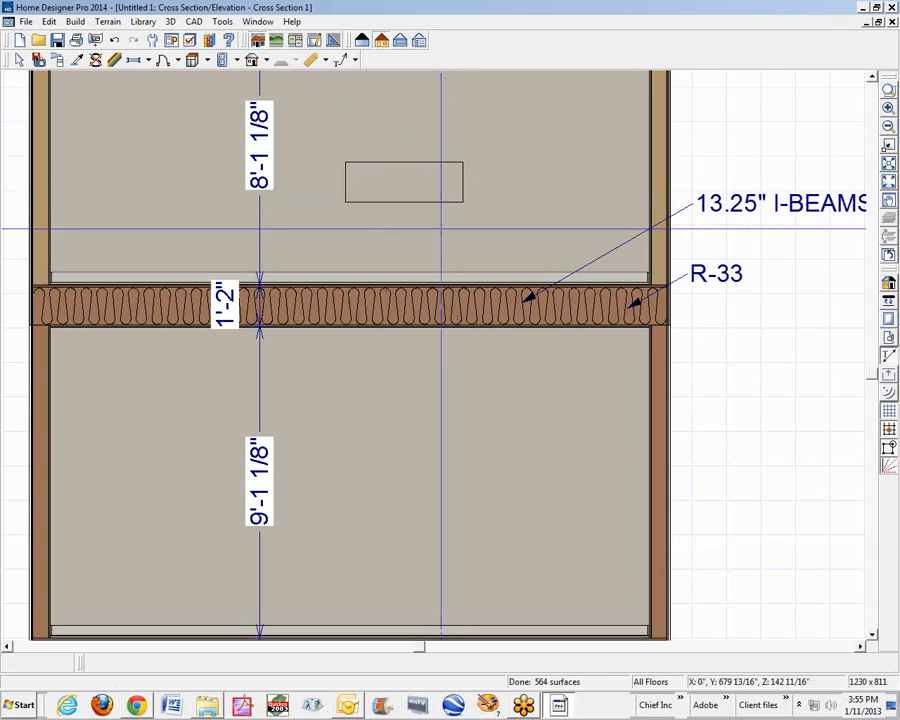
# Set the rectangle's height to 4"
pyautogui.click(418, 183)
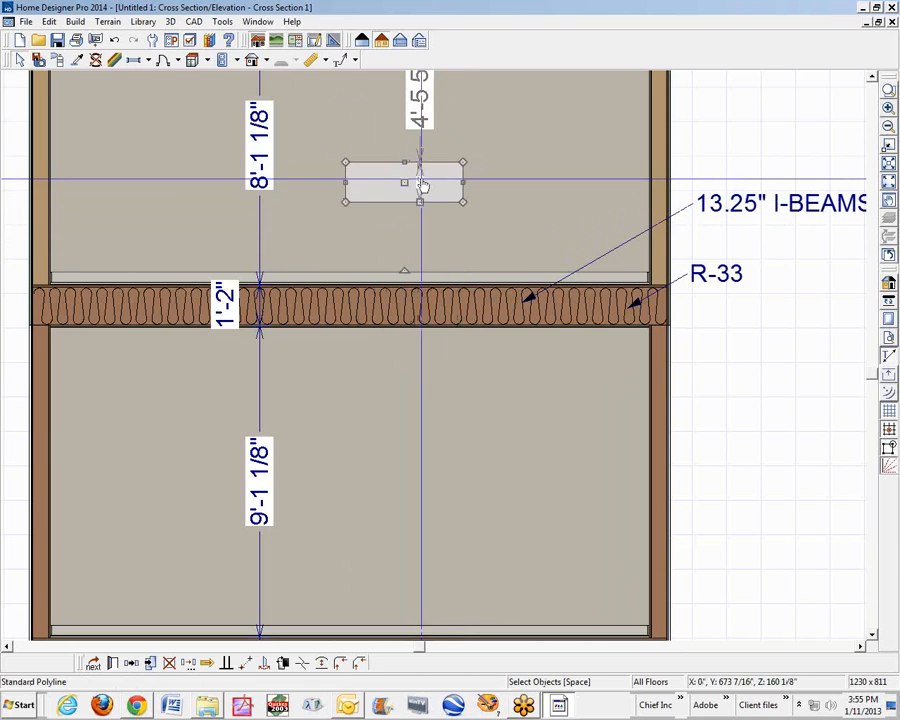
pyautogui.click(422, 185)
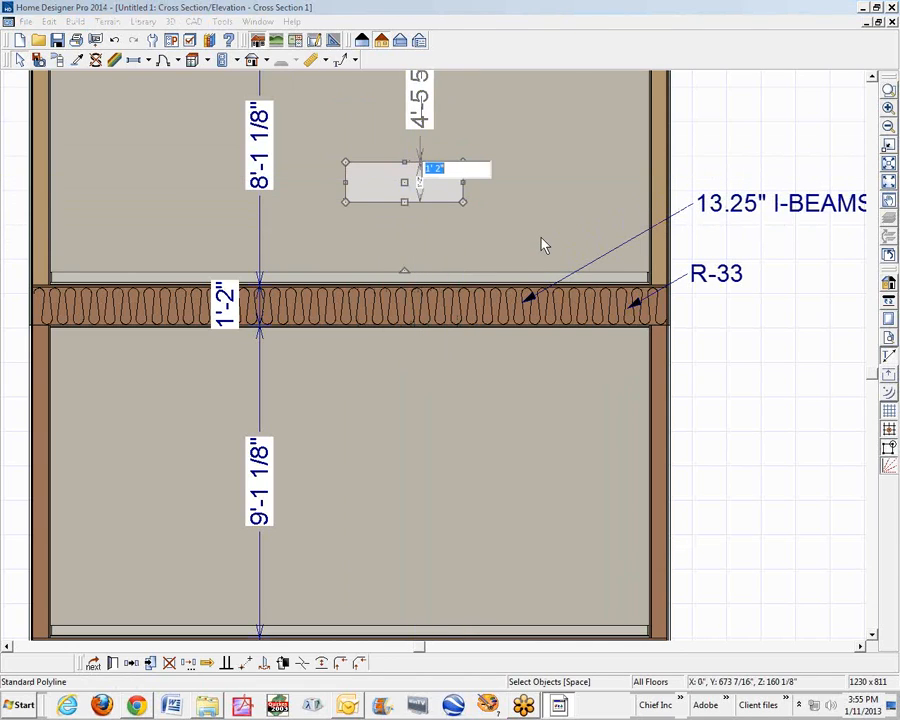
pyautogui.write('4')
pyautogui.press('Return')
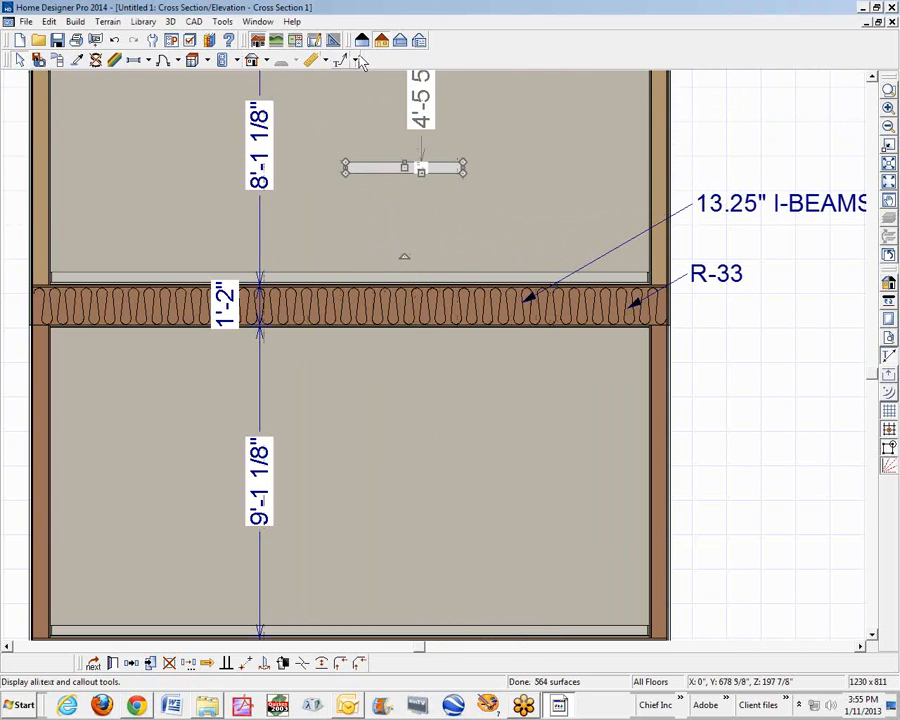
# Give the 4" rectangle a Solid fill pattern using the background color
pyautogui.click(113, 665)
pyautogui.click(160, 36)
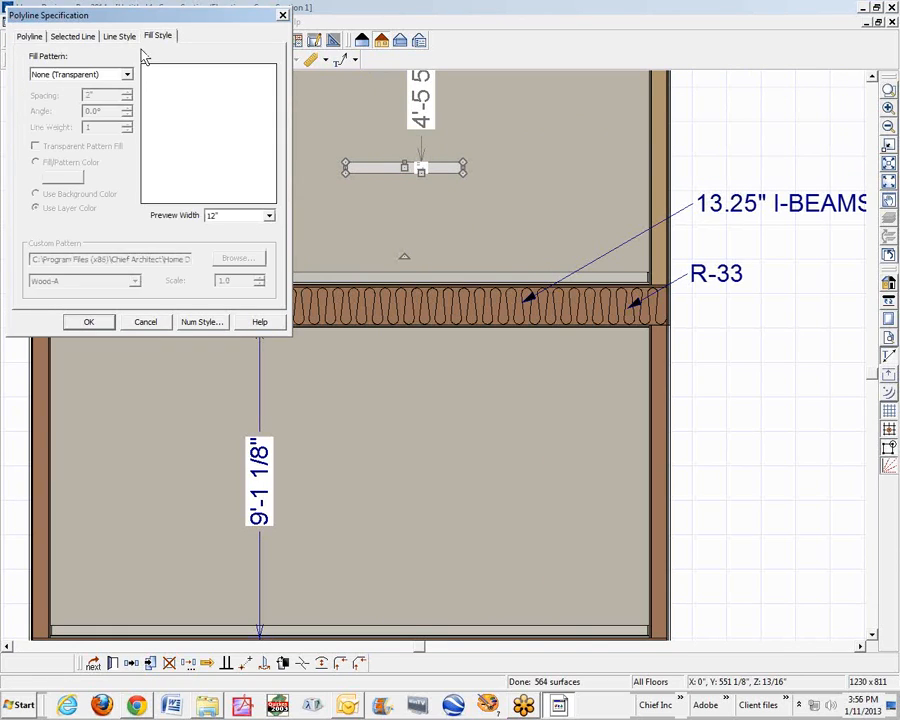
pyautogui.click(128, 78)
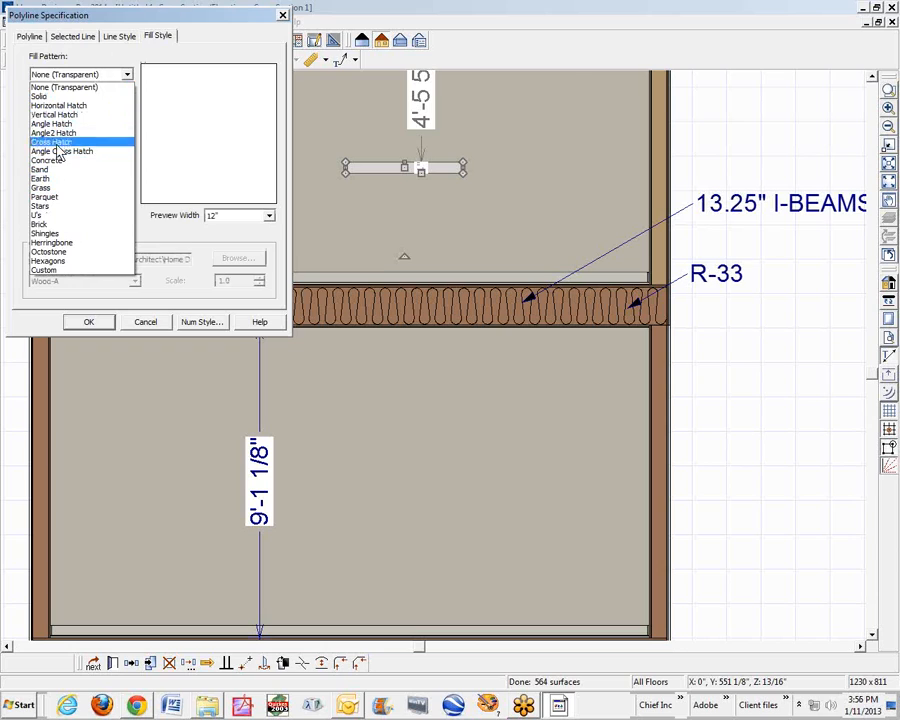
pyautogui.click(50, 96)
pyautogui.click(44, 196)
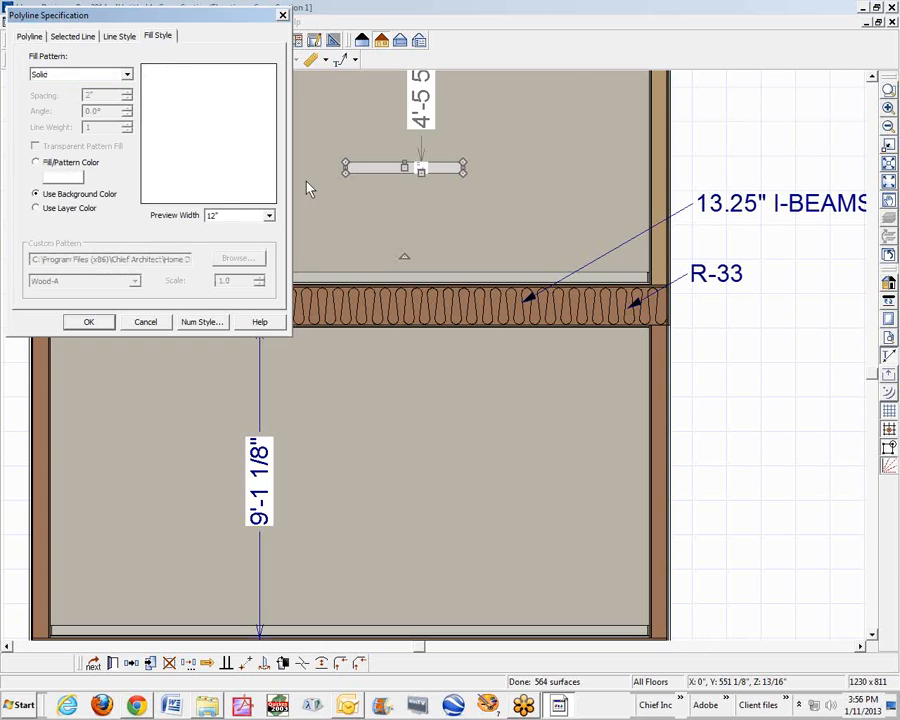
pyautogui.click(87, 322)
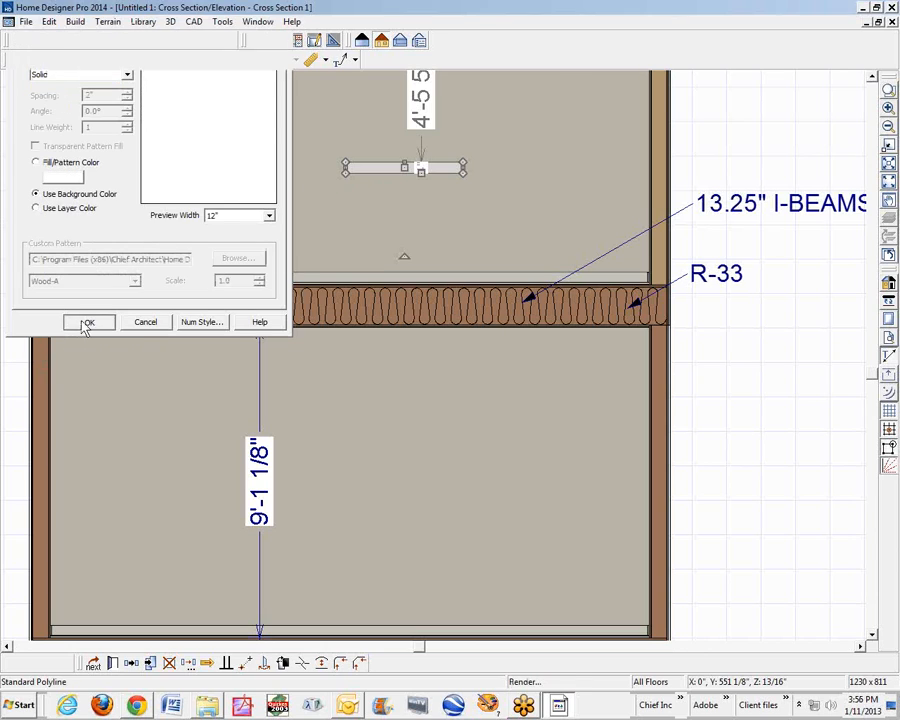
# Move the filled rectangle to the underside of the second-floor framing against one wall and stretch it across to the opposite wall
pyautogui.moveTo(404, 168); pyautogui.dragTo(108, 319)
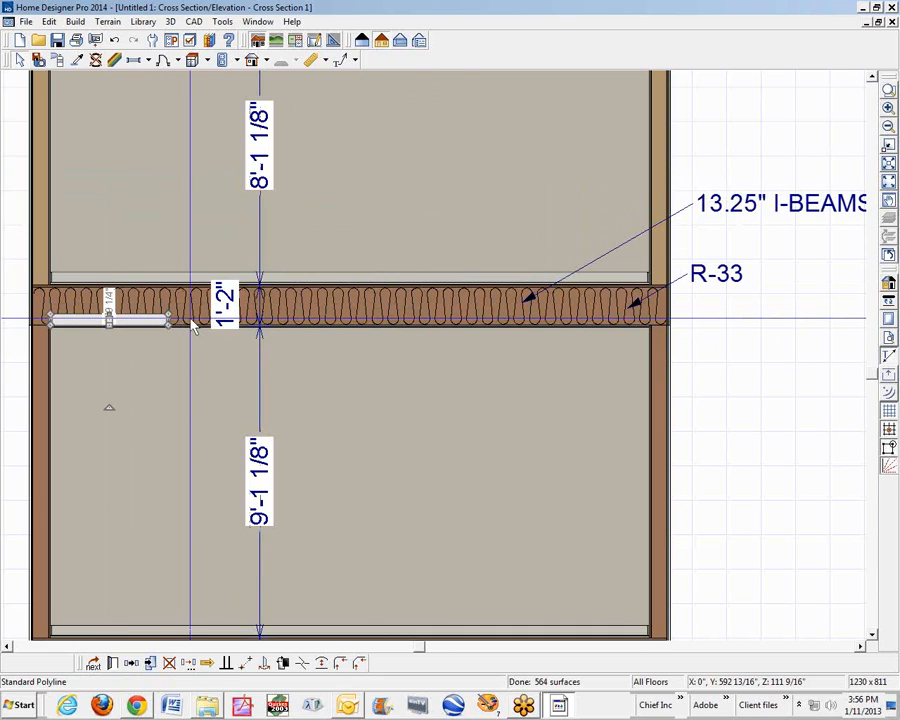
pyautogui.moveTo(170, 318); pyautogui.dragTo(648, 318)
pyautogui.click(711, 387)
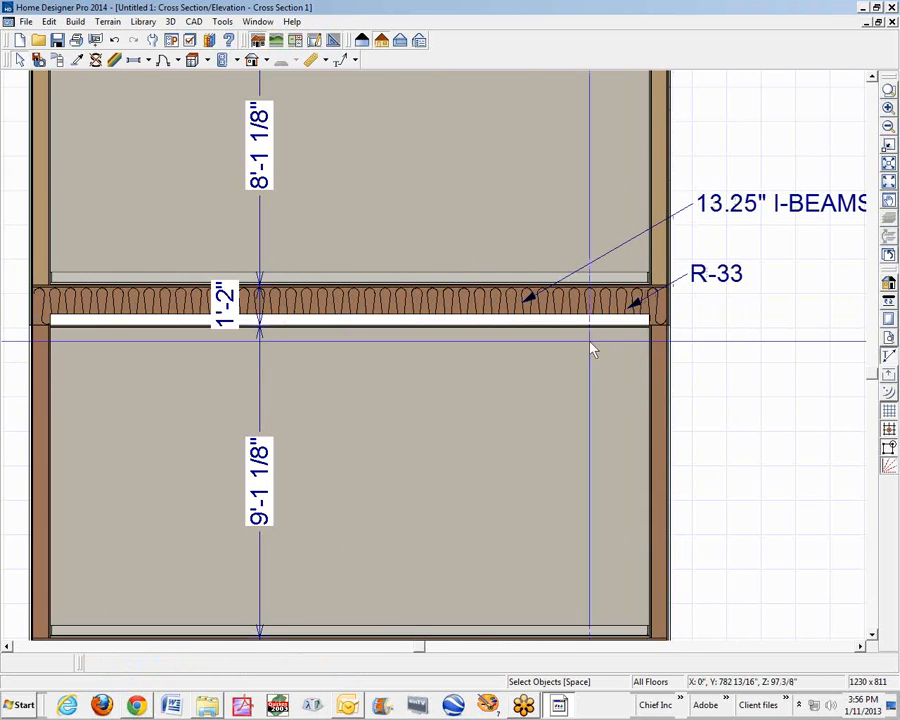
# Bring the floor insulation in front of the solid-filled strip in the drawing order
pyautogui.click(424, 305)
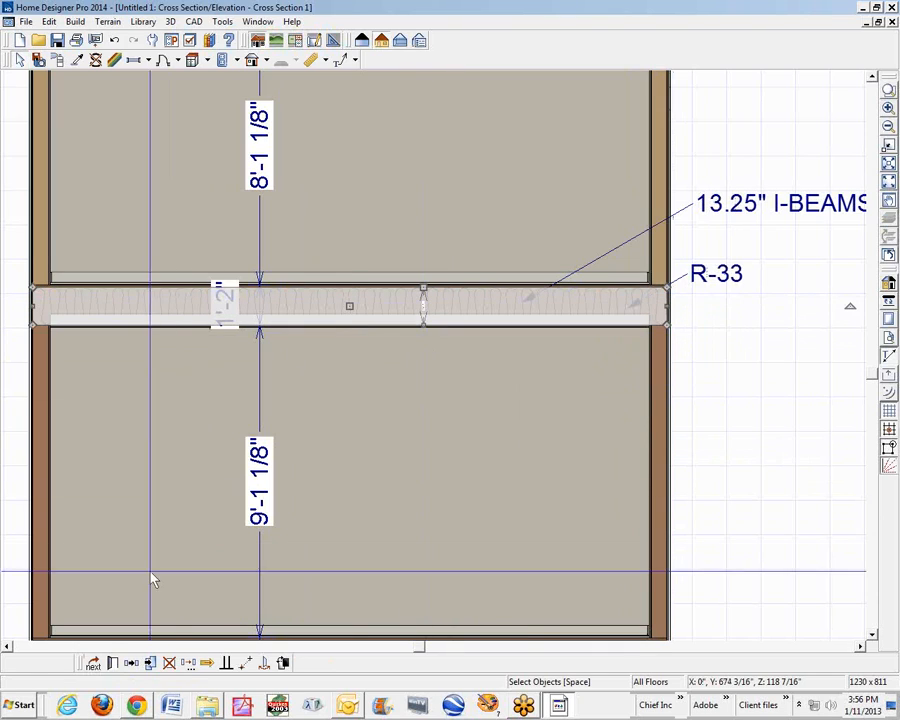
pyautogui.click(283, 664)
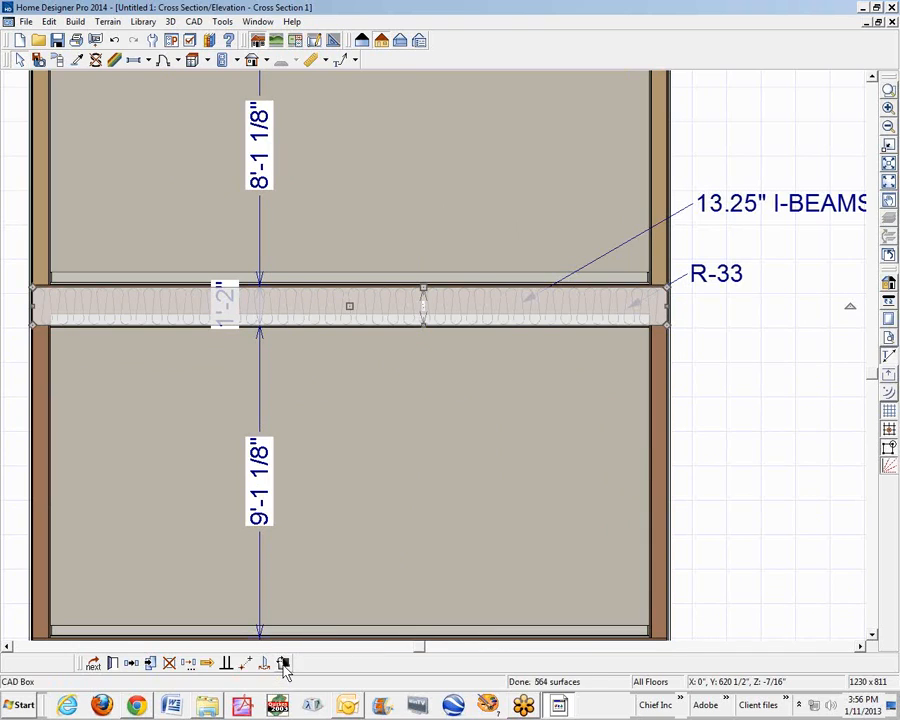
pyautogui.click(755, 426)
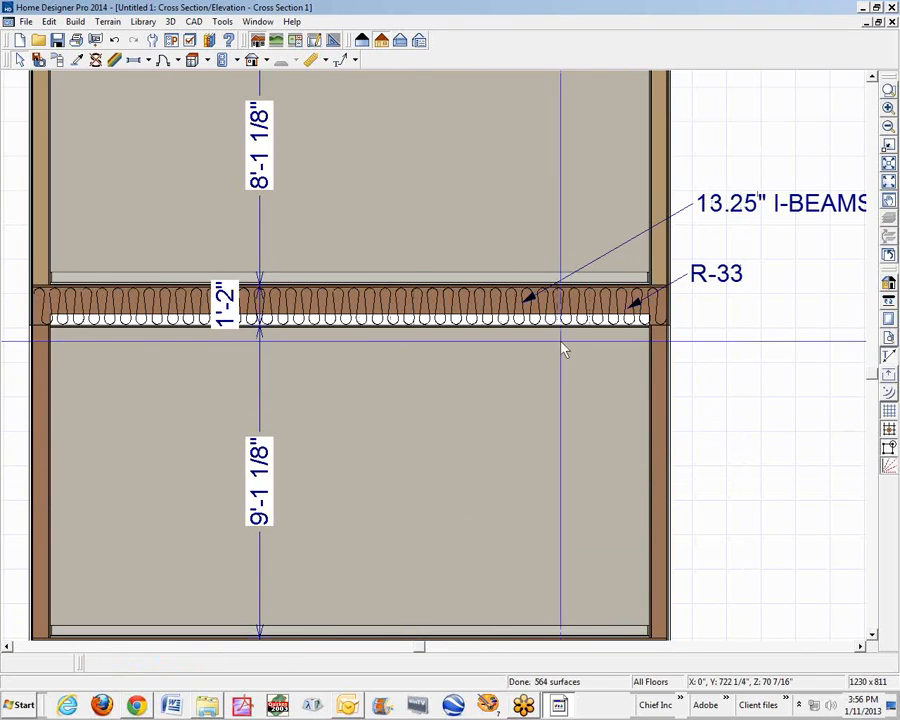
# Copy the R-33 note with its arrow slightly downward so the copied arrowhead points into the white strip
pyautogui.click(698, 281)
pyautogui.keyDown('shift'); pyautogui.click(698, 293); pyautogui.keyUp('shift')
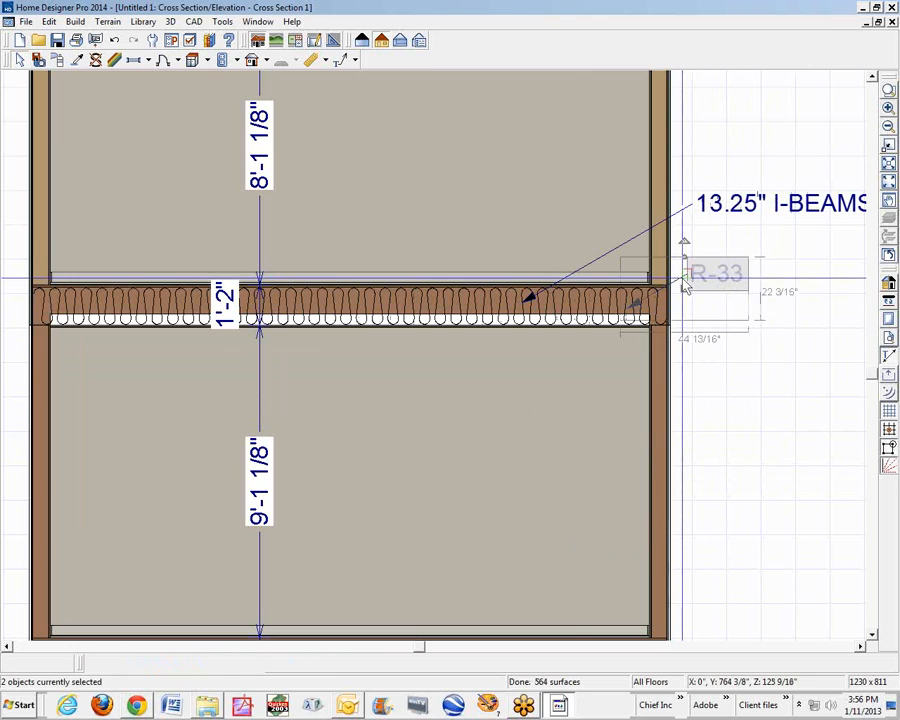
pyautogui.click(113, 665)
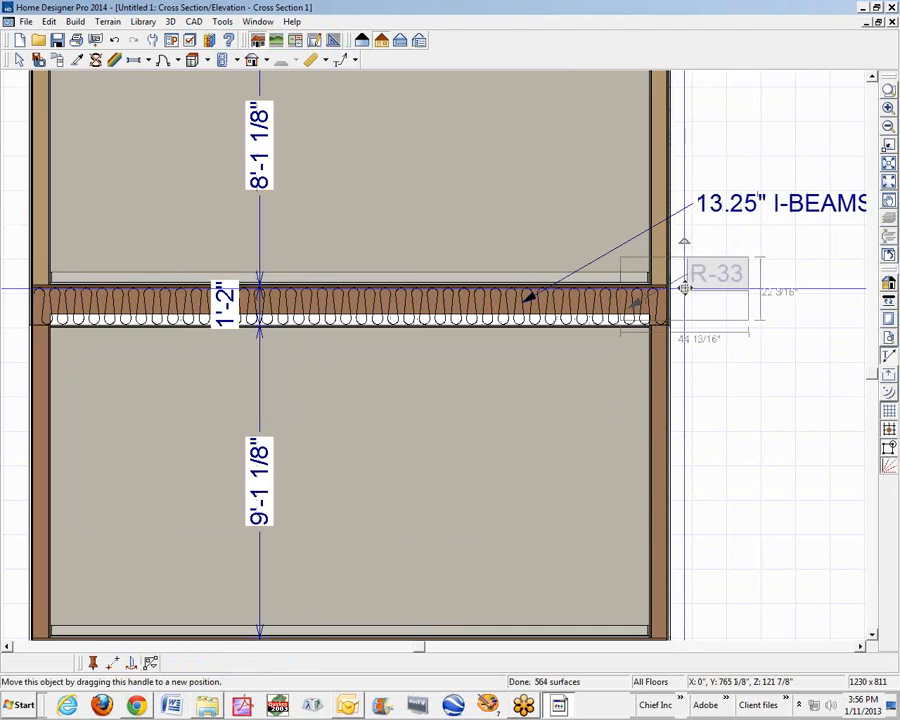
pyautogui.moveTo(685, 287); pyautogui.dragTo(686, 302)
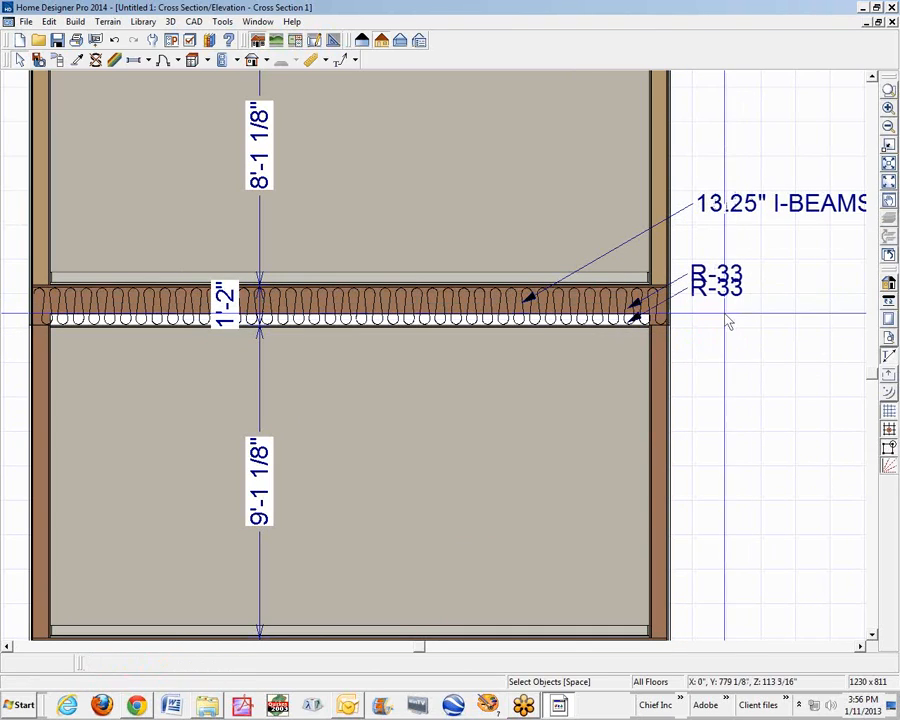
# Move the copied R-33 text clear below the original and bring its arrow's tail down beside the text
pyautogui.click(716, 306)
pyautogui.click(711, 298)
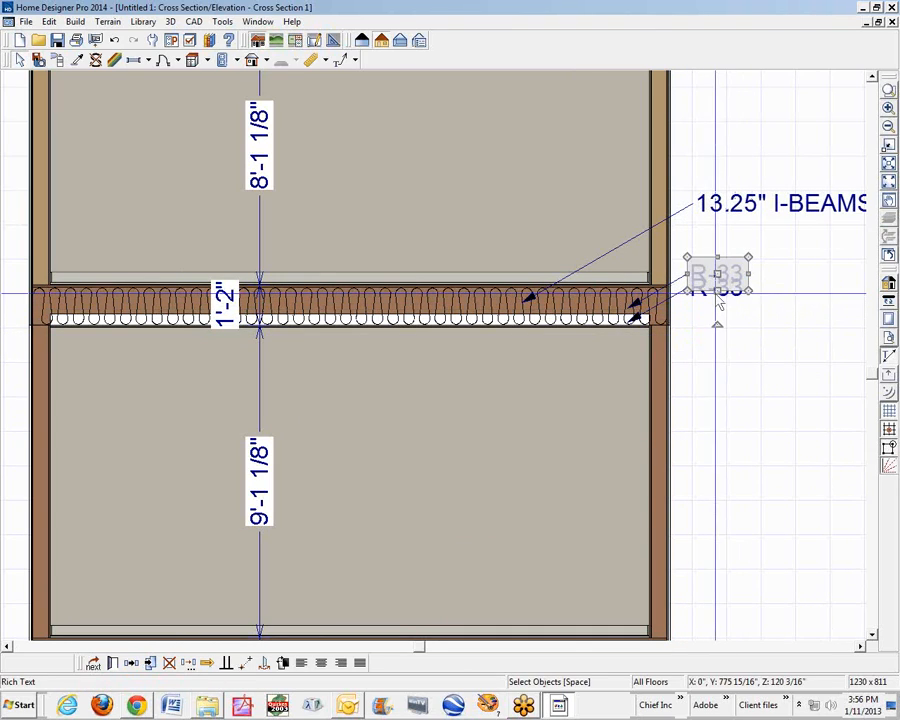
pyautogui.click(714, 302)
pyautogui.moveTo(715, 307); pyautogui.dragTo(692, 355)
pyautogui.click(684, 287)
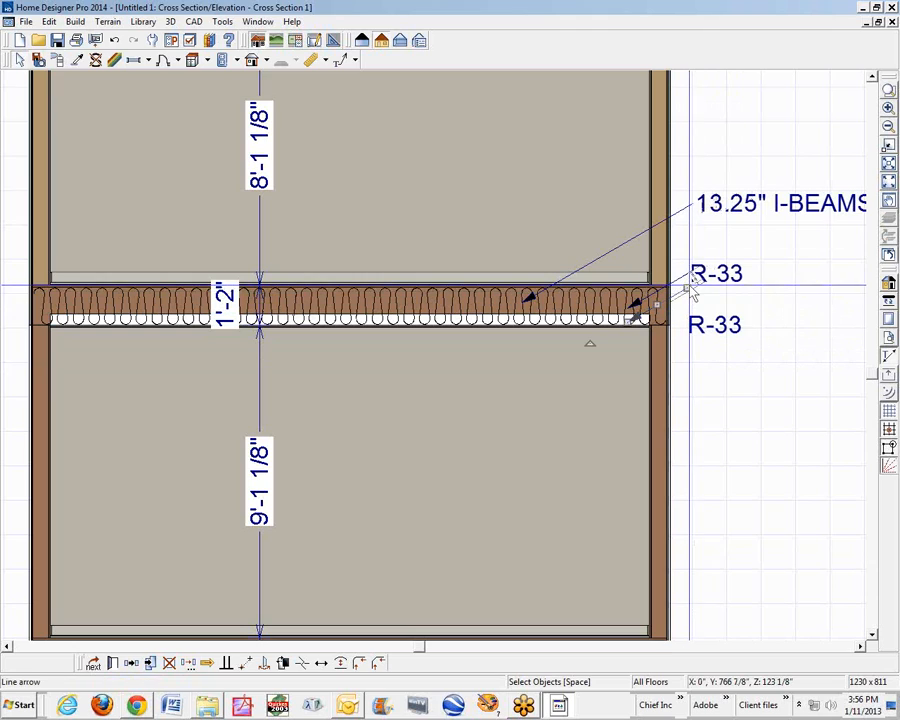
pyautogui.moveTo(686, 289); pyautogui.dragTo(683, 321)
pyautogui.click(735, 348)
# Change the lower copied note's text to "STUFF" and show the whole cross-section
pyautogui.doubleClick(716, 326)
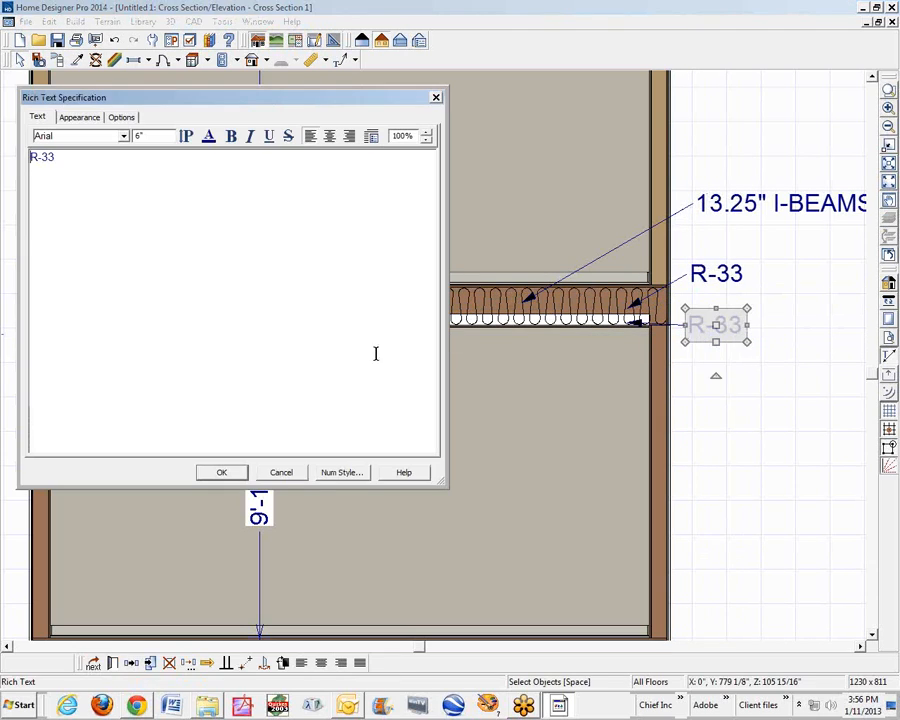
pyautogui.write('STUFF')
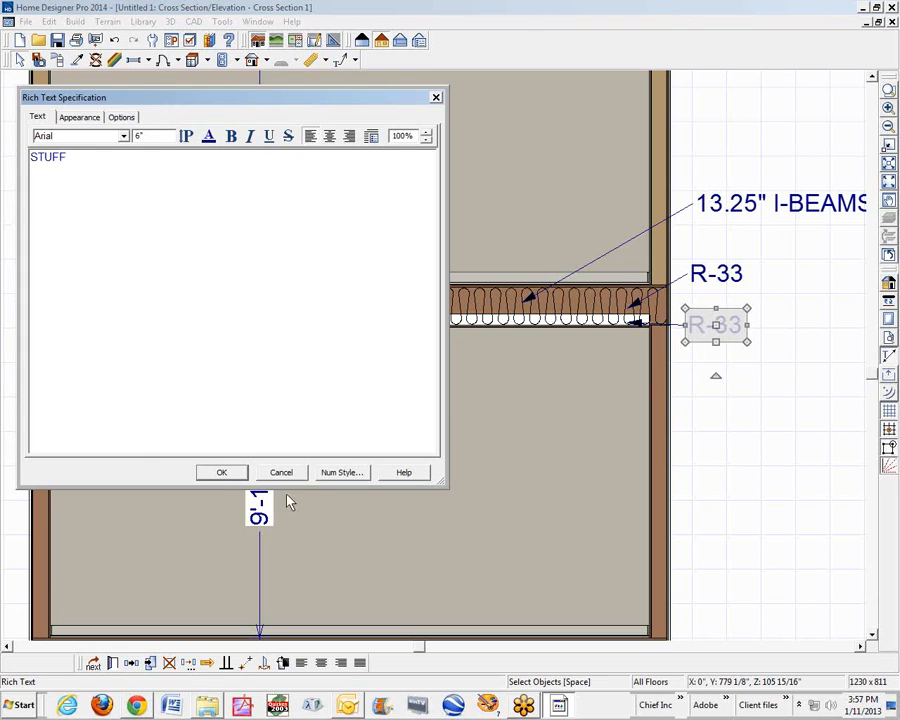
pyautogui.click(223, 473)
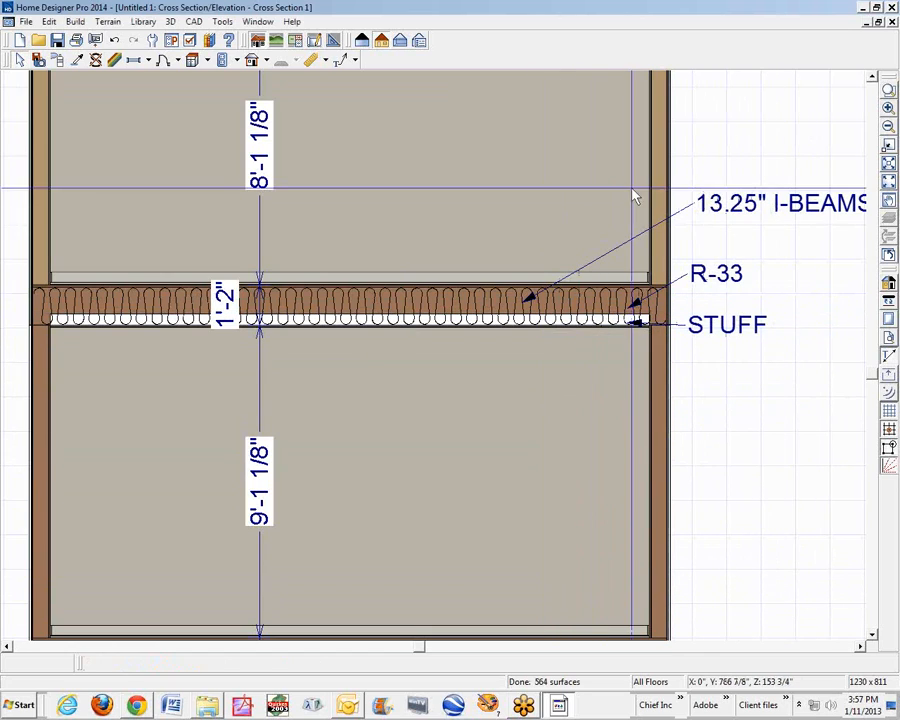
pyautogui.click(888, 163)
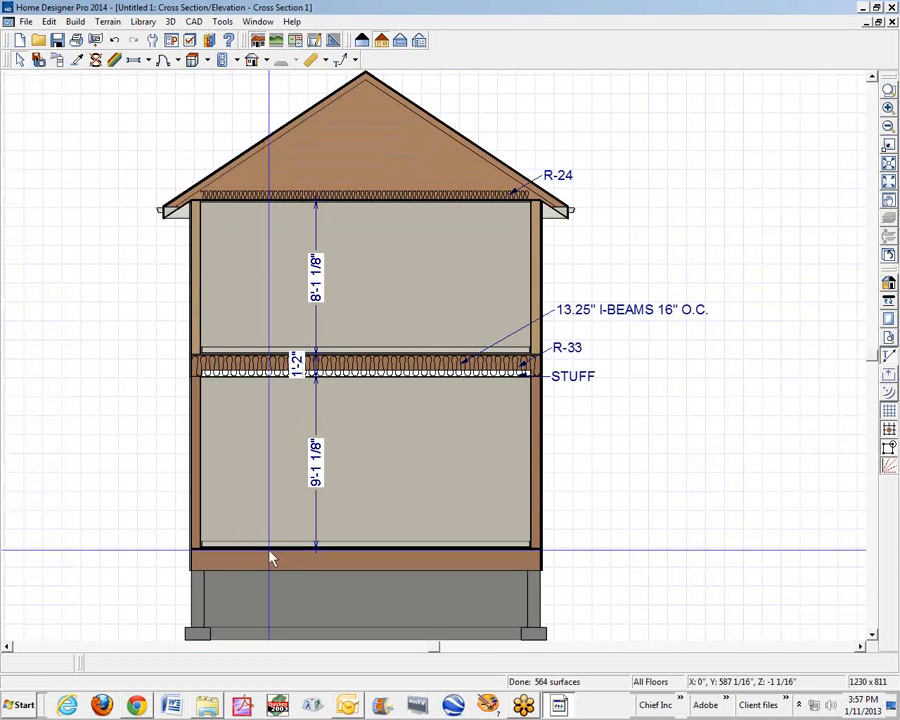